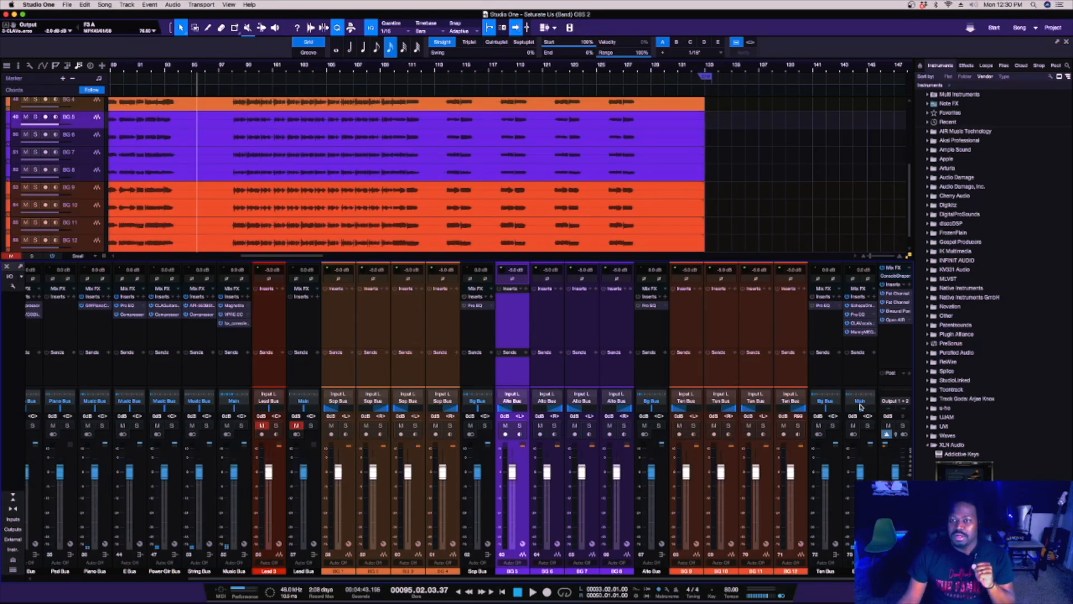
Inspect the Bg Bus insert chain: Scheps Omni Channel, Pro EQ, CLA Vocals and MannyM EQ, and close the plug-in window.
key(F5)
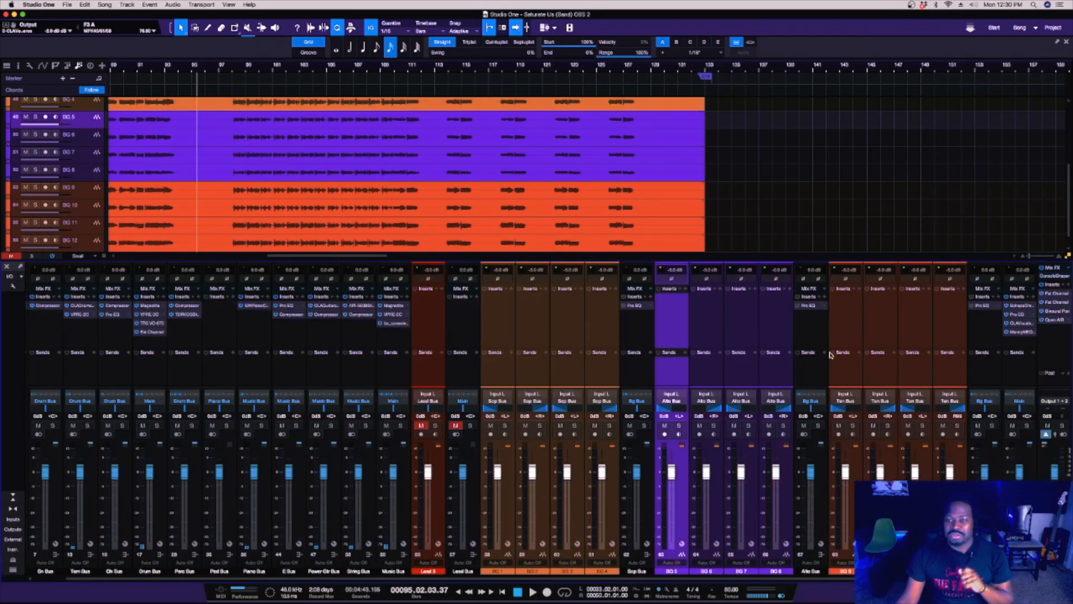
double_click(1021, 308)
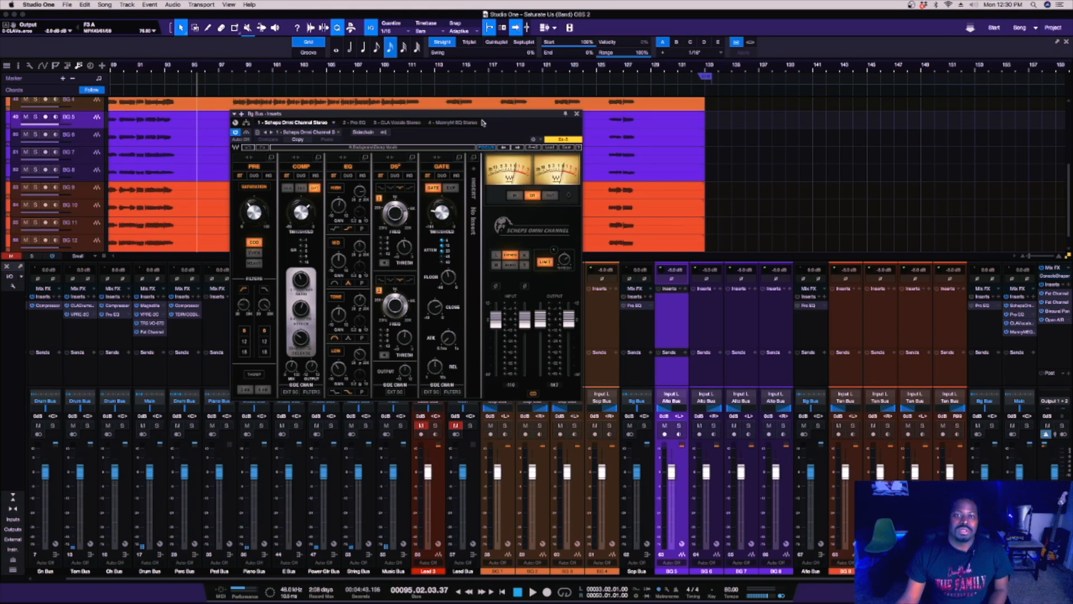
drag(483, 123, 613, 153)
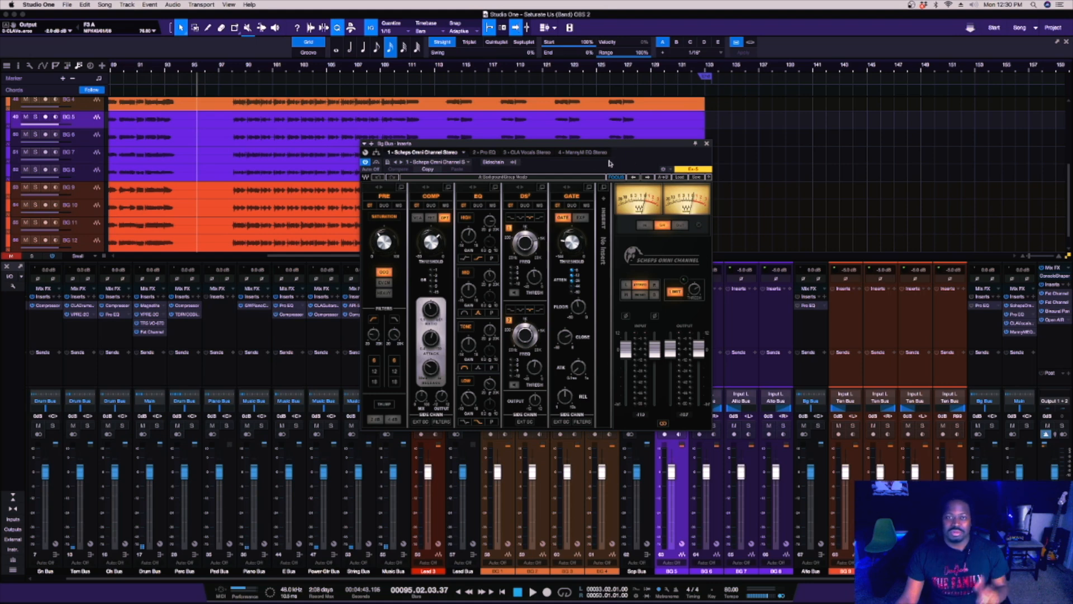
click(492, 155)
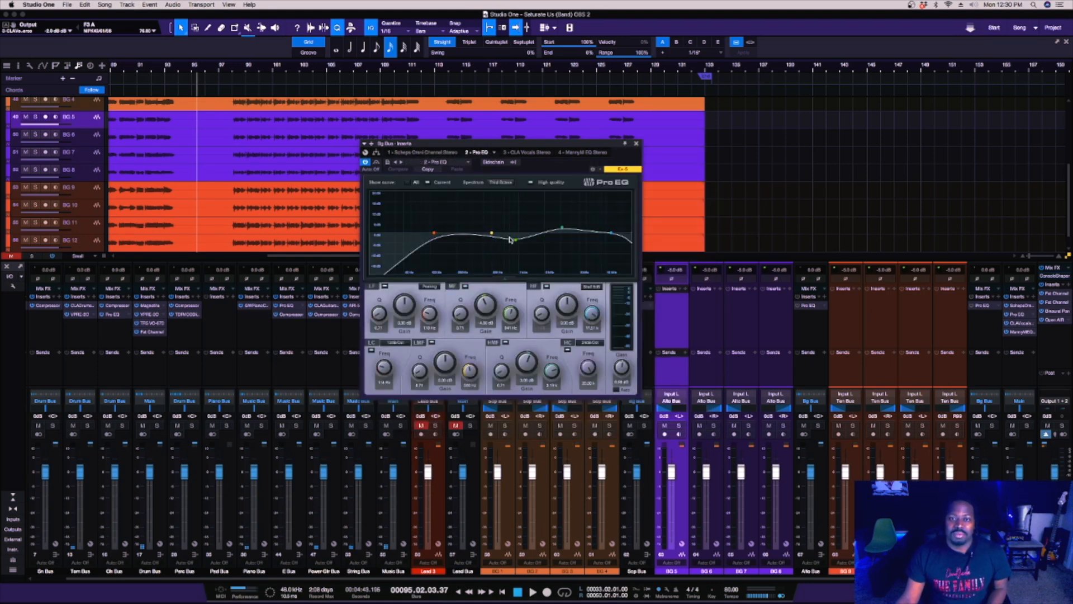
click(529, 152)
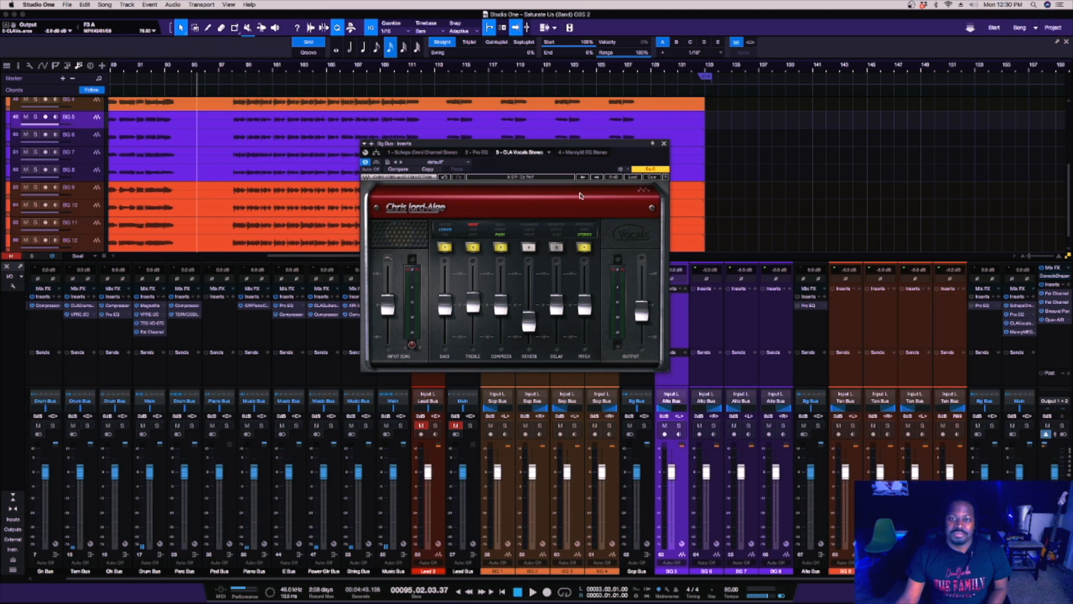
click(587, 153)
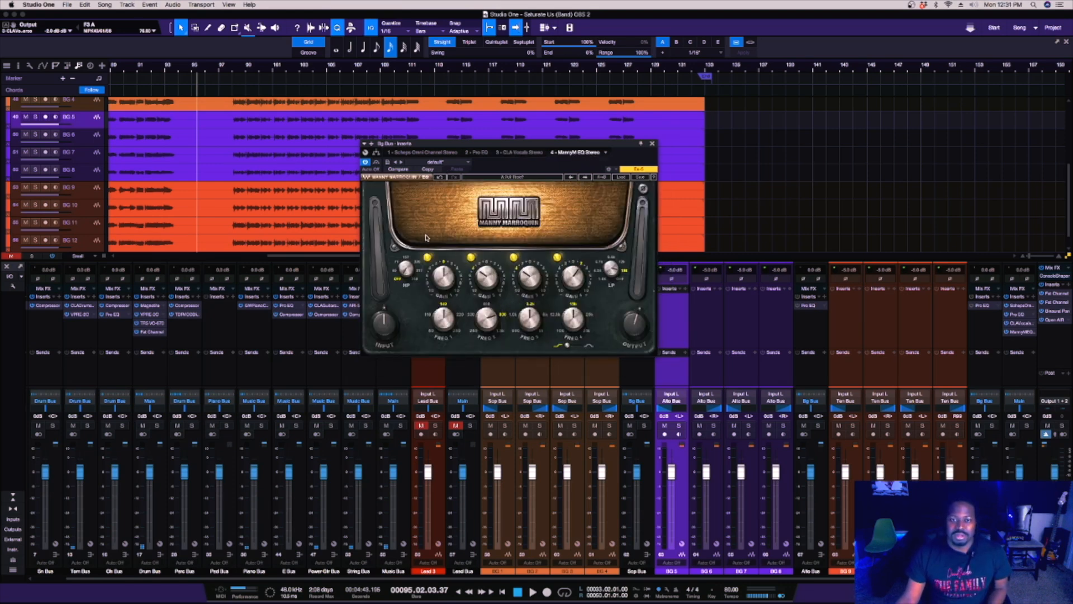
click(652, 145)
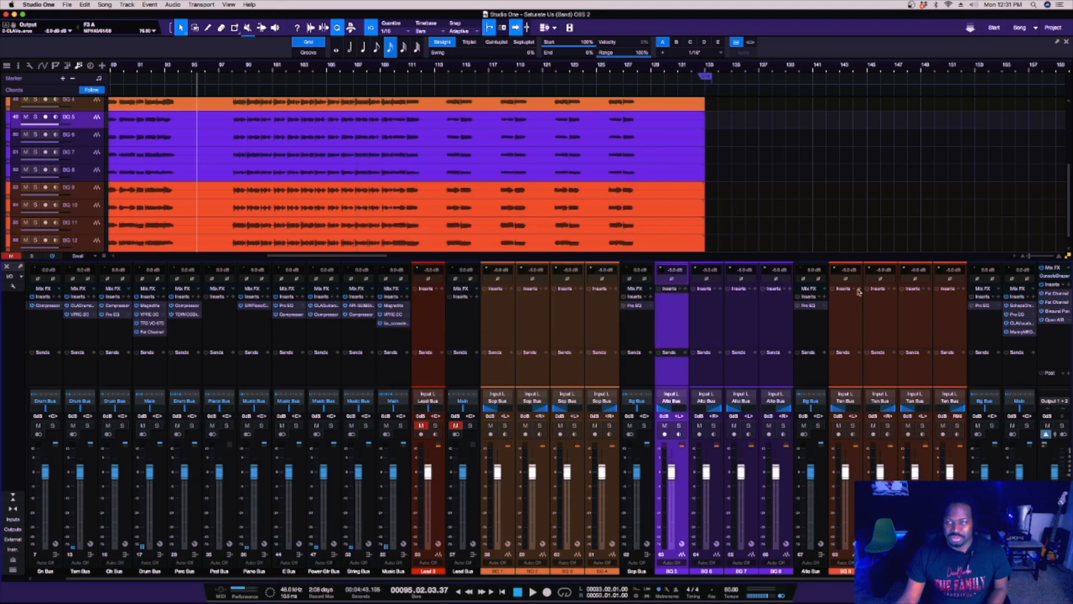
Play the song from bar 98 and solo the Bg Bus to hear the background vocals alone.
click(233, 72)
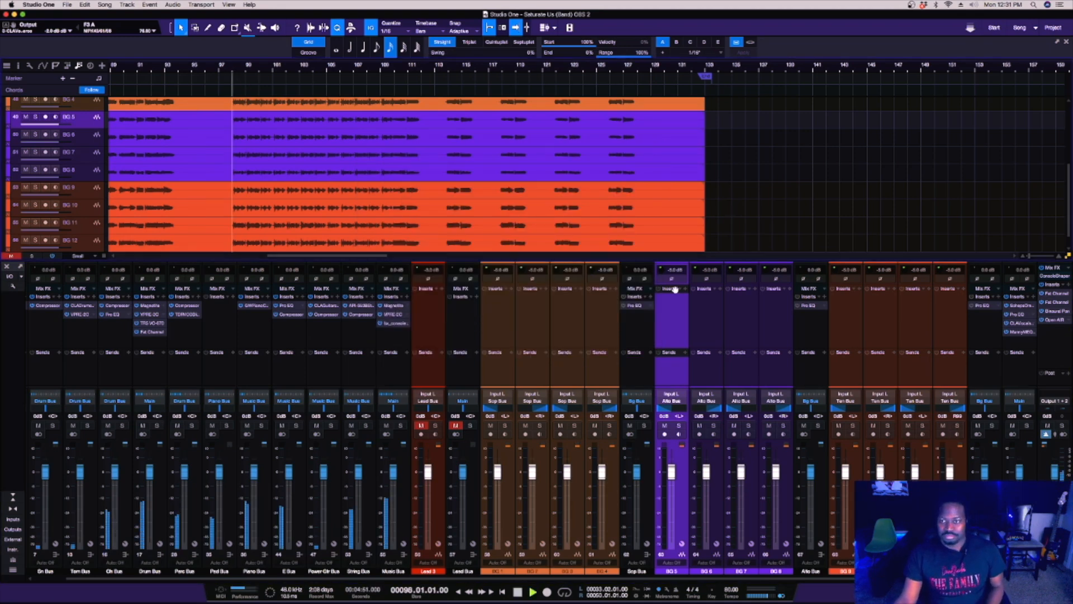
key(space)
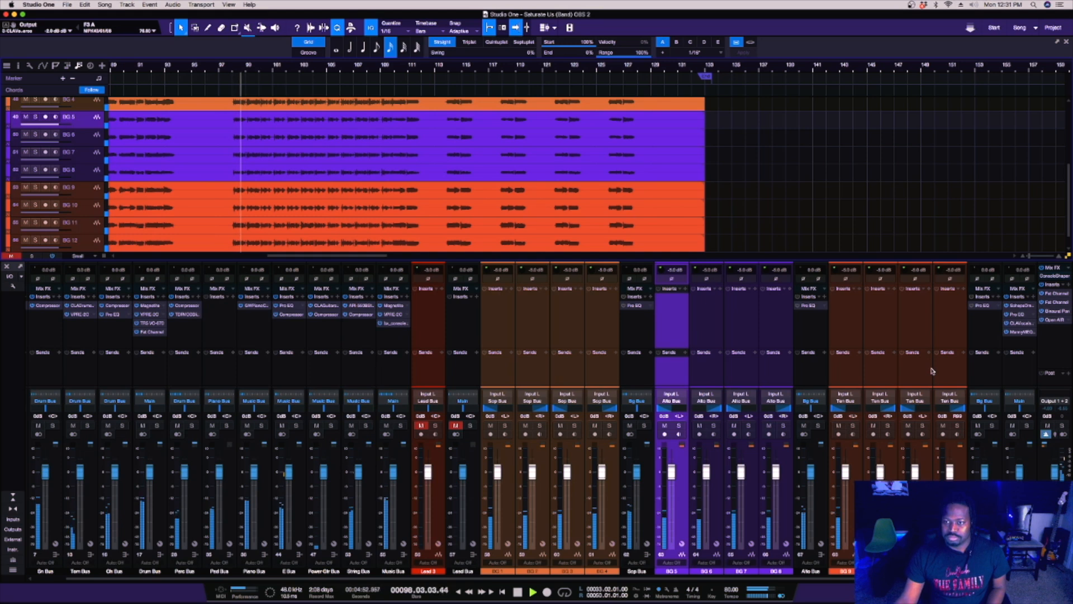
click(1027, 426)
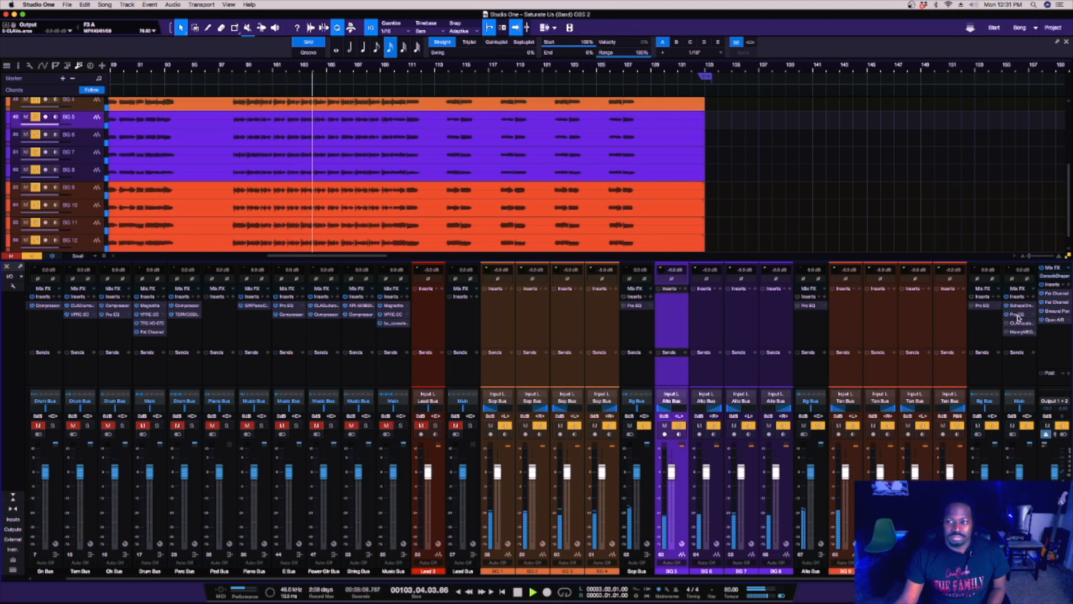
Compare the soloed background vocals with the Bg Bus Pro EQ bypassed and active, and toggle the CLA Vocals bypass.
click(1018, 316)
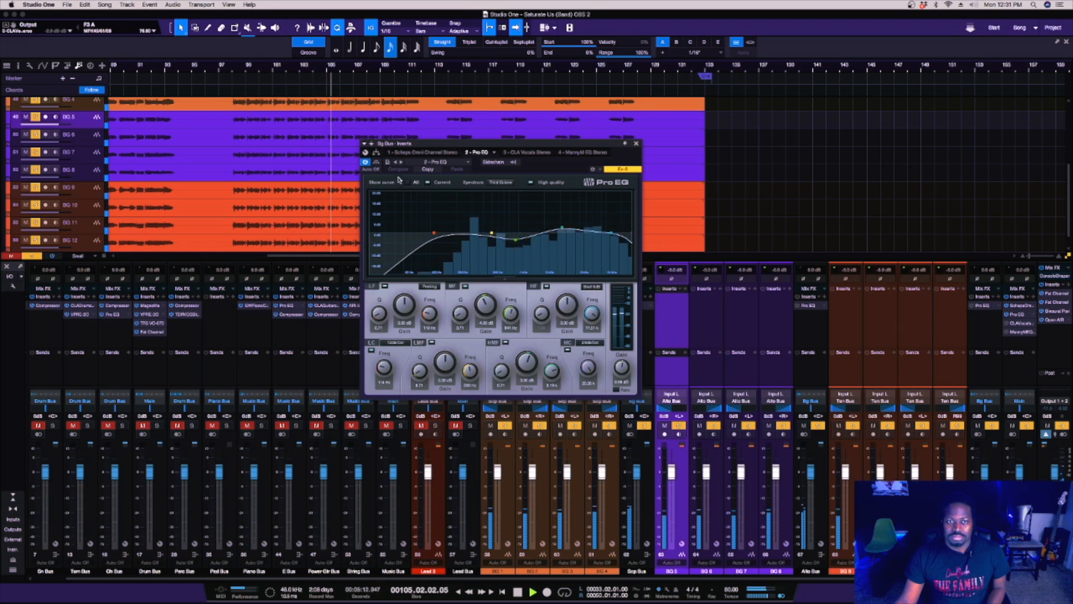
click(366, 163)
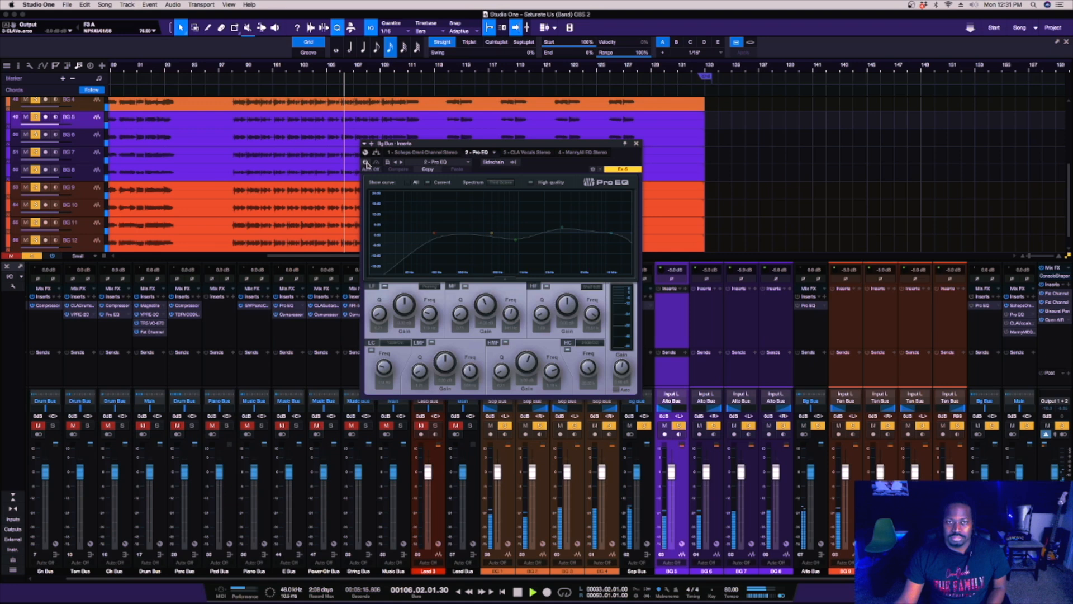
click(366, 162)
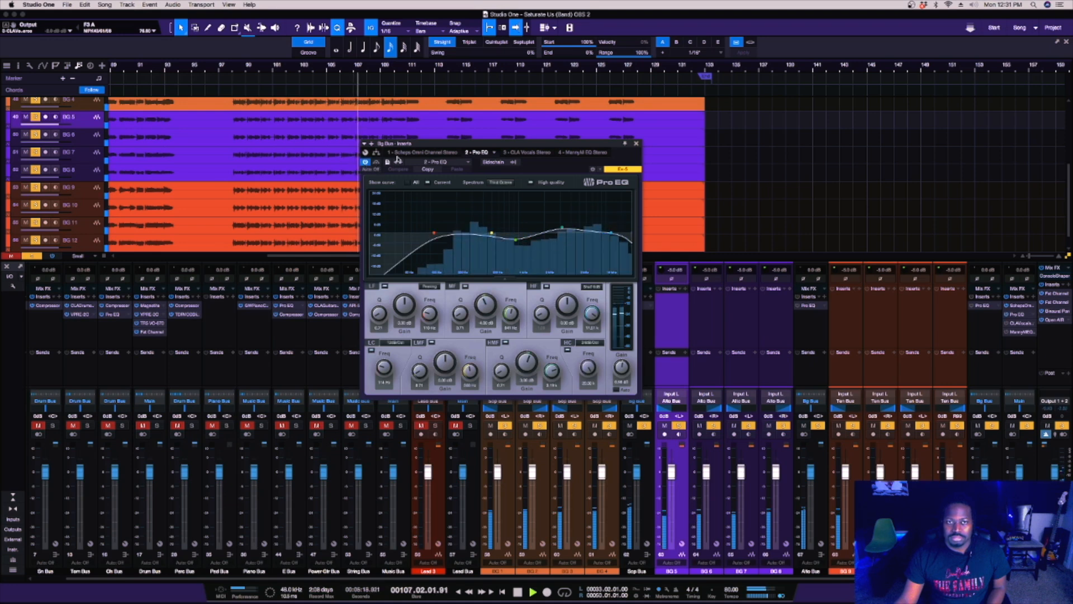
click(527, 154)
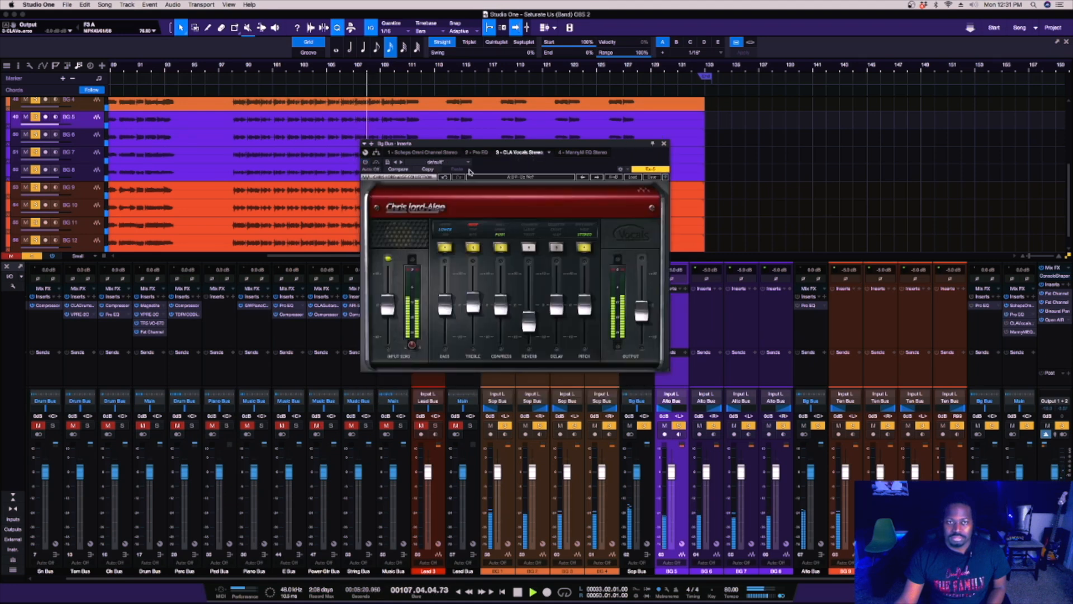
click(366, 163)
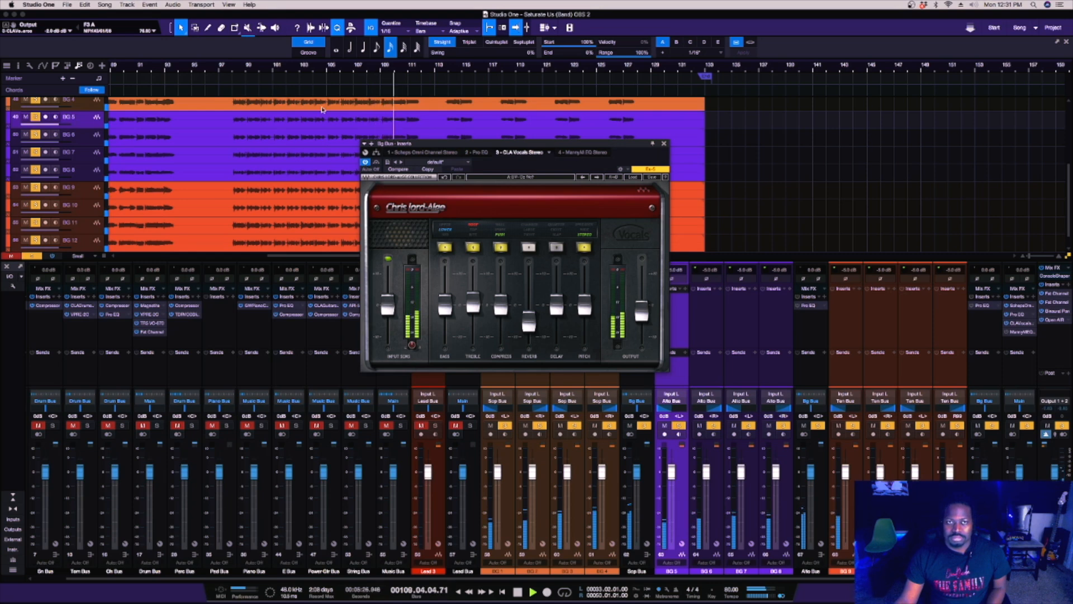
Compare the background vocals with the MannyM EQ active and bypassed, and stop playback.
click(592, 153)
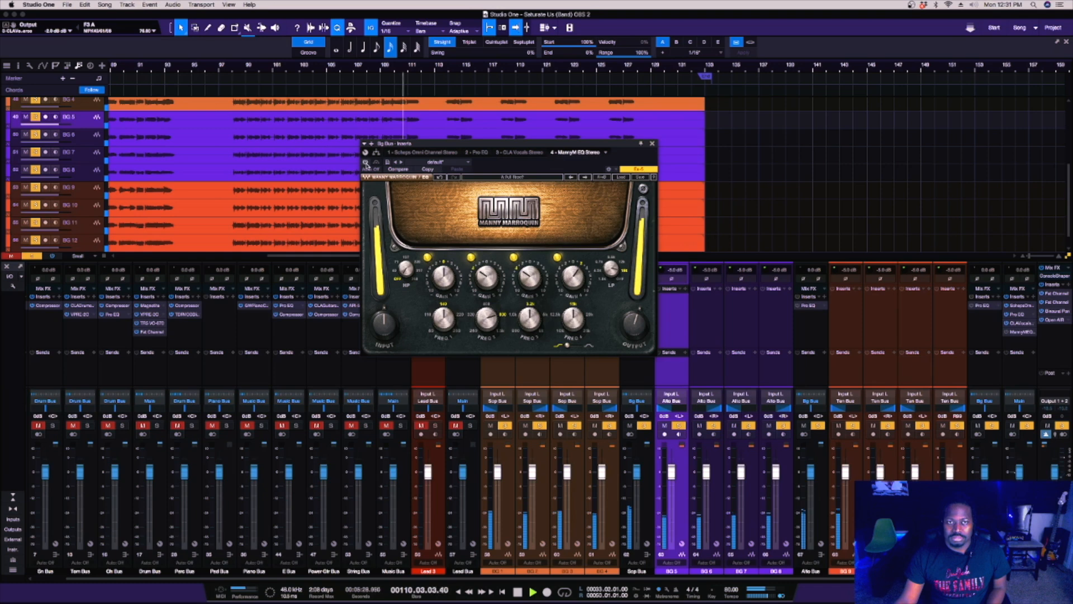
click(365, 162)
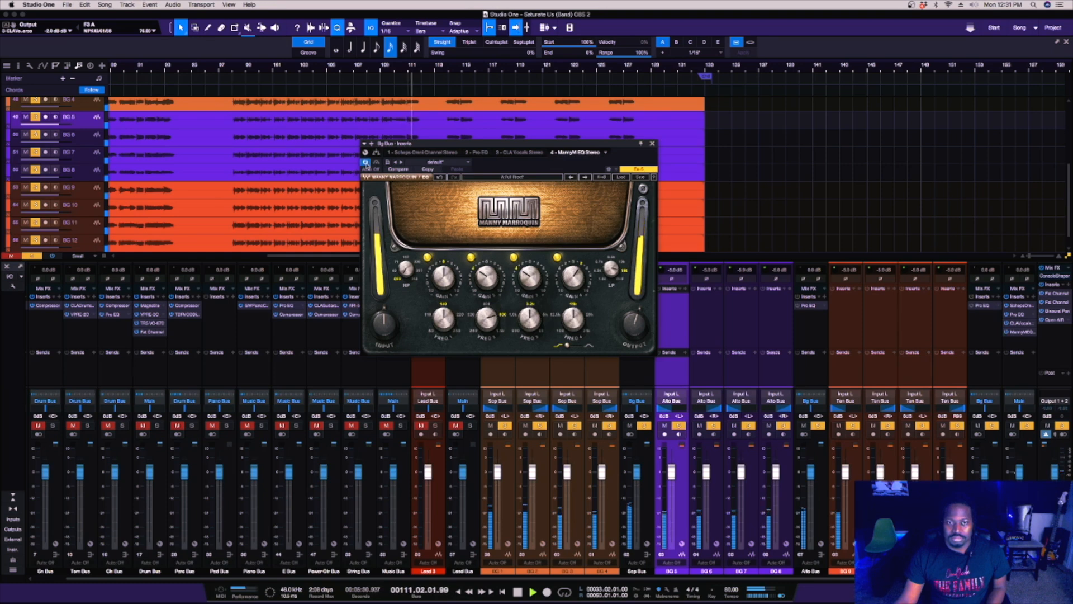
click(366, 162)
key(space)
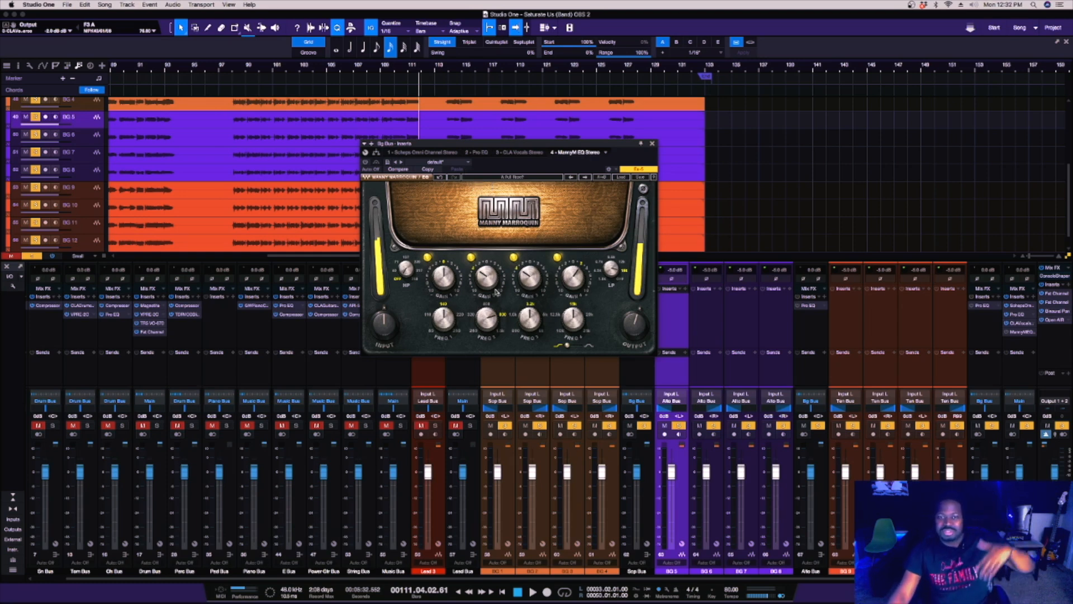
Review the Pro EQ curve, the CLA Vocals settings and the MannyM EQ controls on the Bg Bus.
click(479, 153)
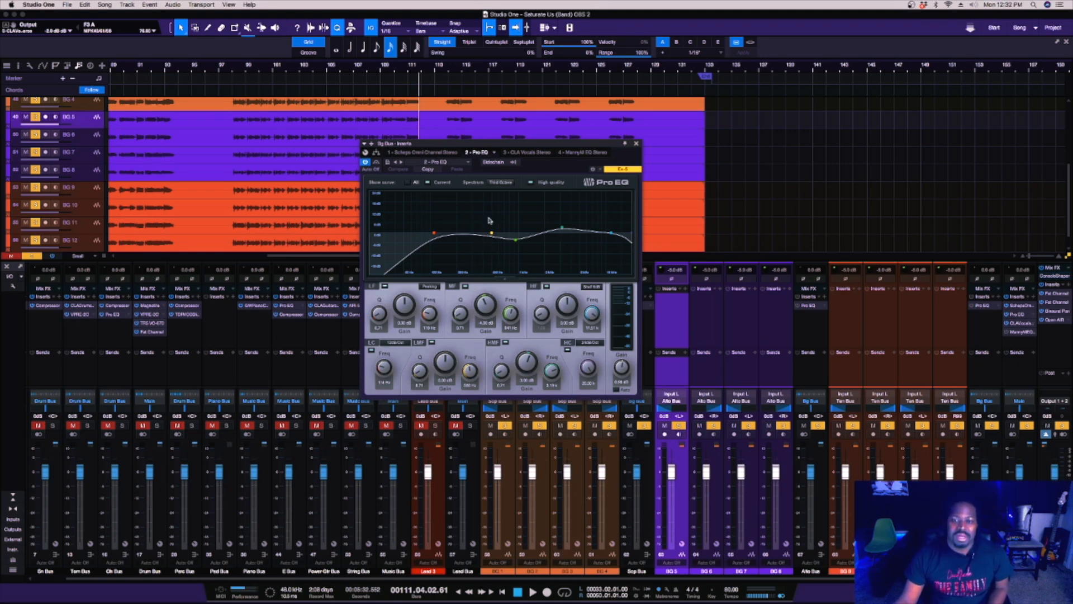
click(509, 152)
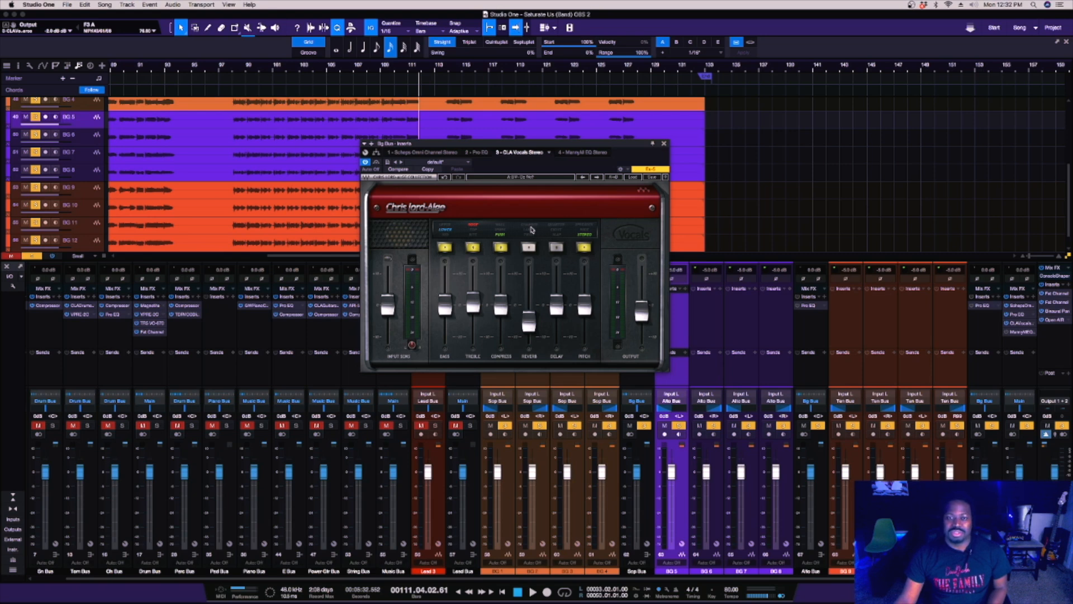
click(581, 153)
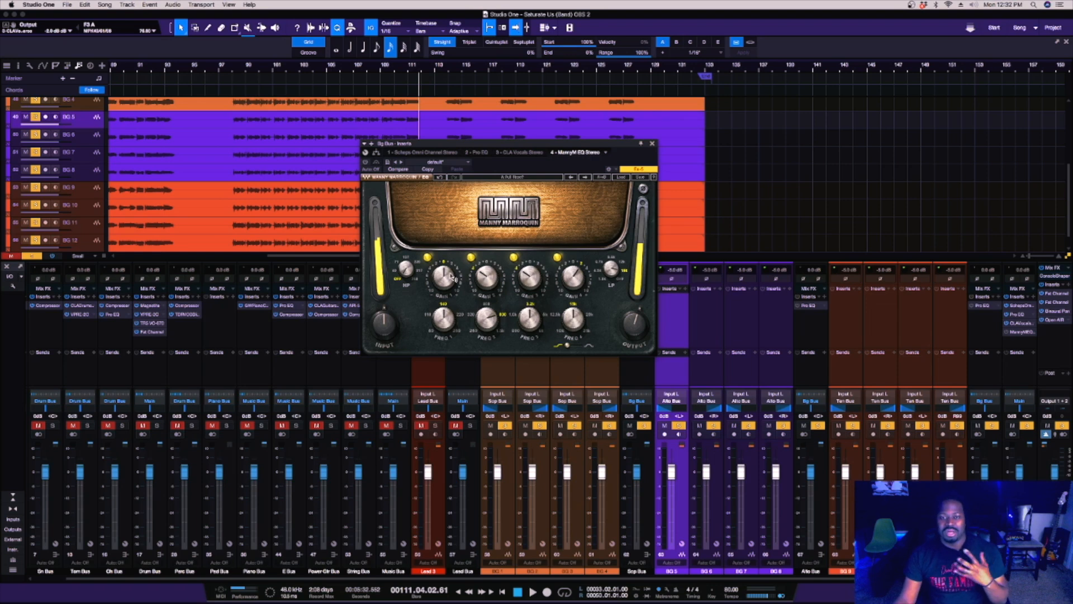
mouse_move(452, 276)
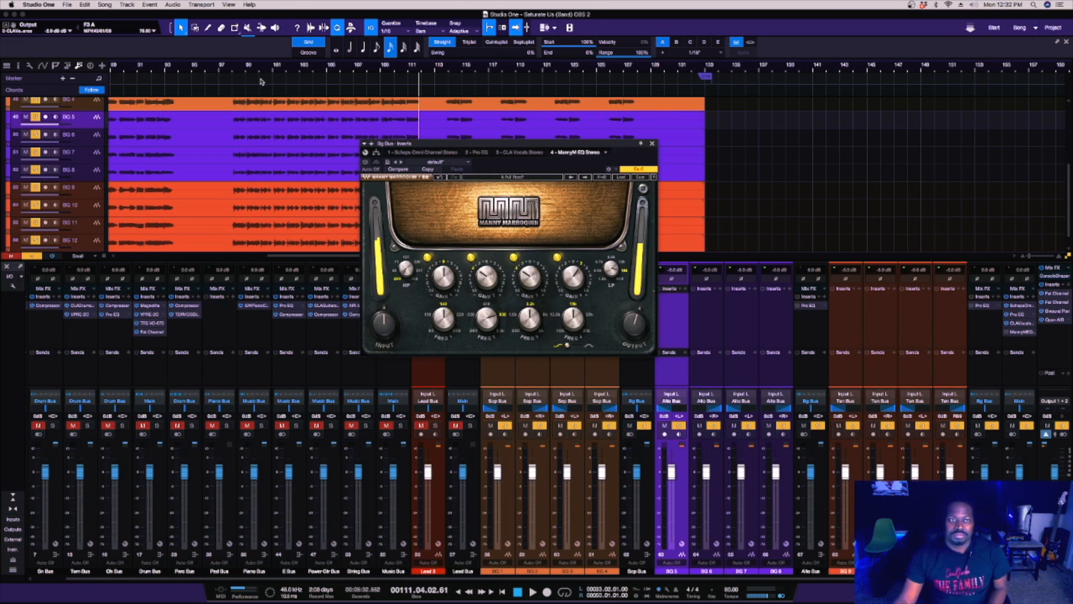
Replay the soloed background vocals from bar 98, reactivate the MannyM EQ, stop playback and close the plug-in window.
click(233, 70)
key(space)
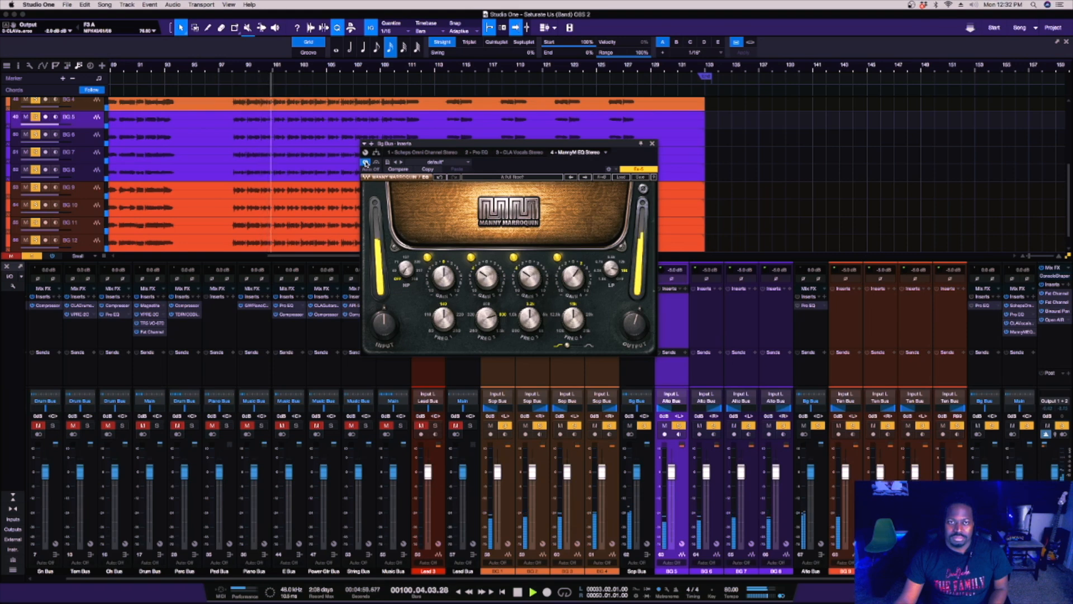
key(space)
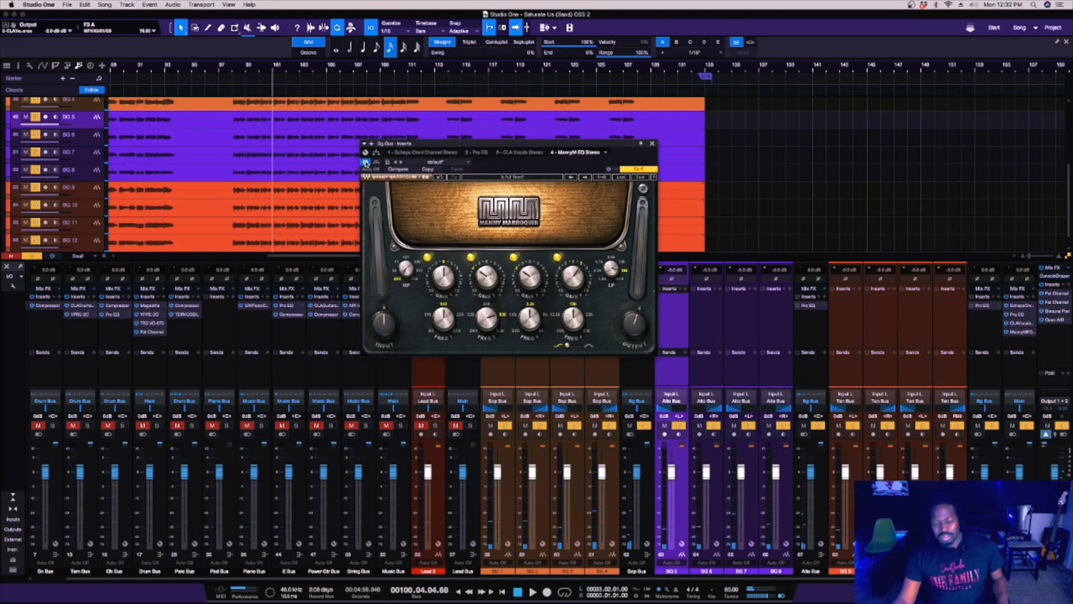
click(654, 145)
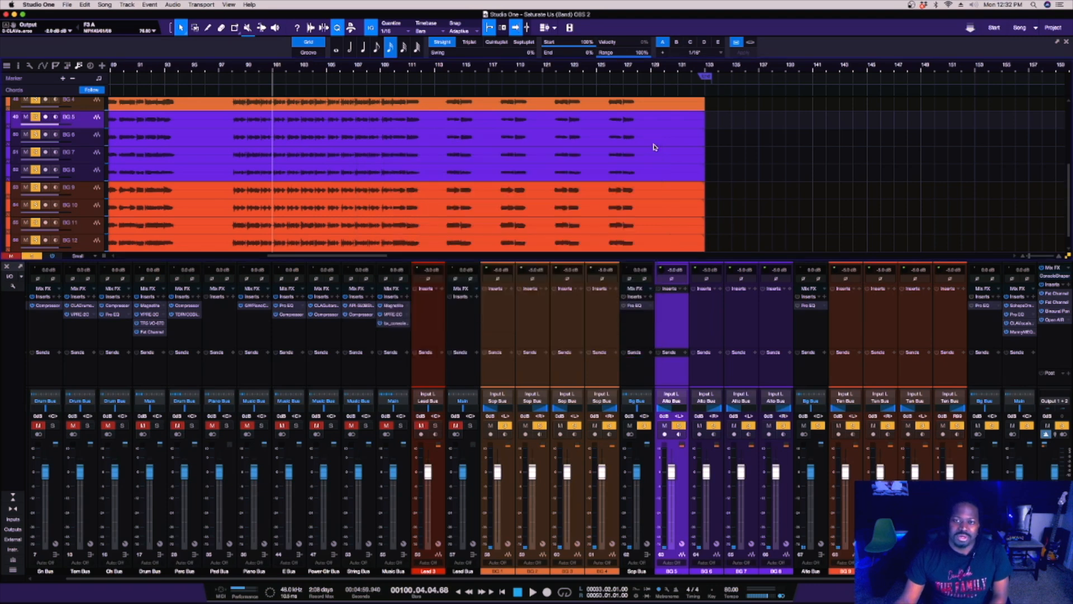
Turn off solo on the Bg Bus.
key(w)
drag(561, 59, 560, 54)
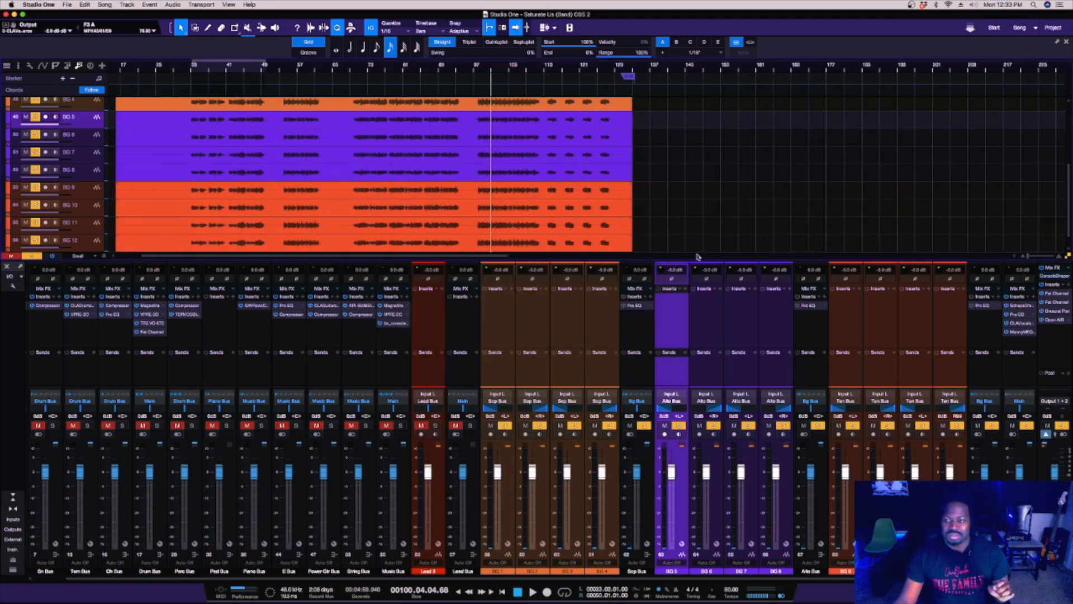
click(1027, 426)
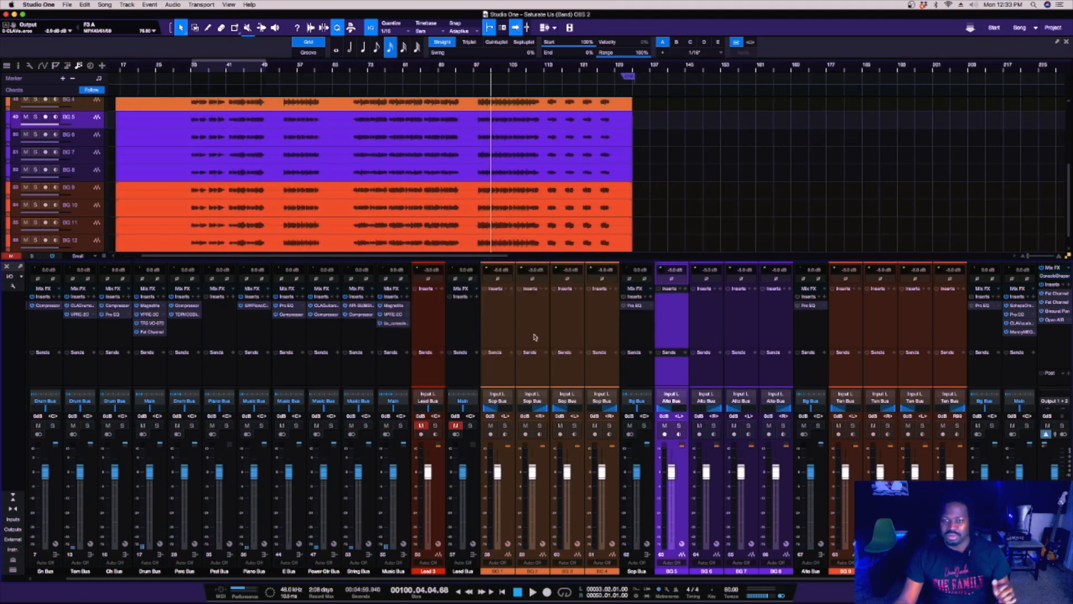
Listen to the background vocals with the music from bar 70 and stop playback around bar 73.
click(190, 71)
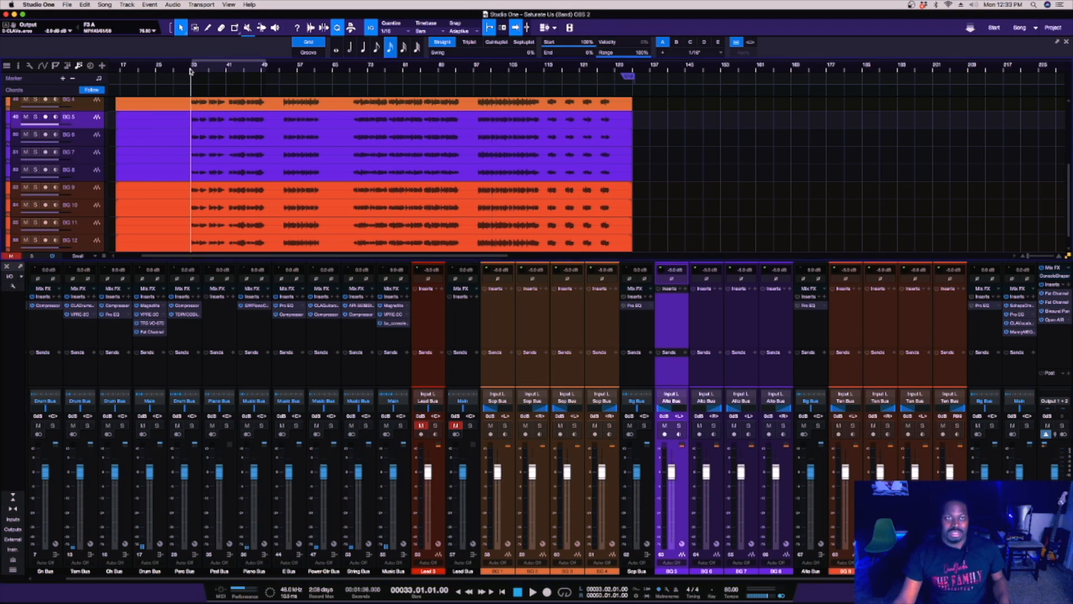
click(355, 71)
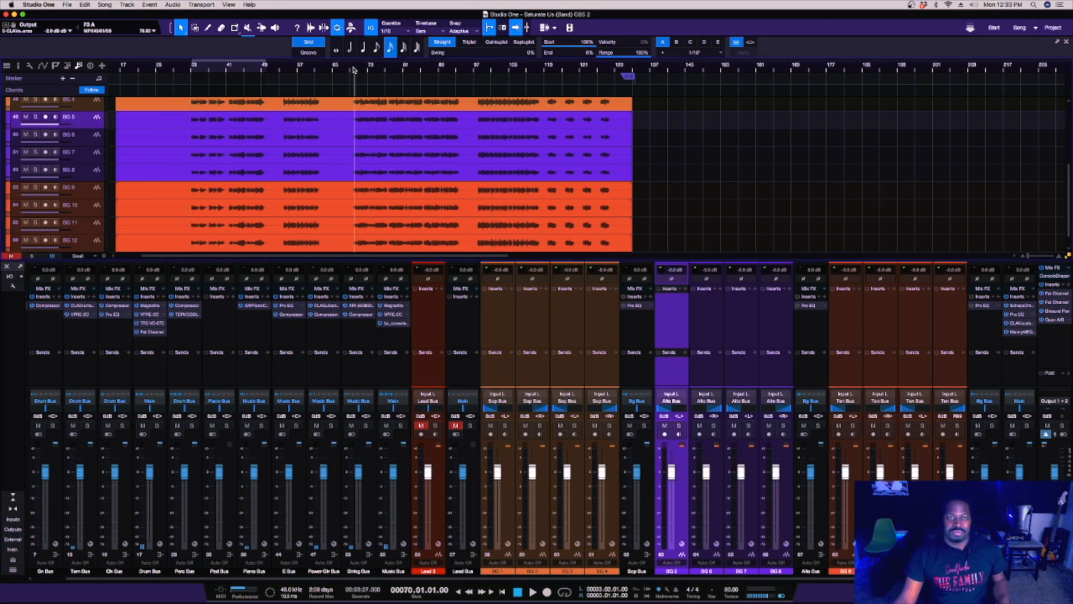
drag(354, 70, 357, 77)
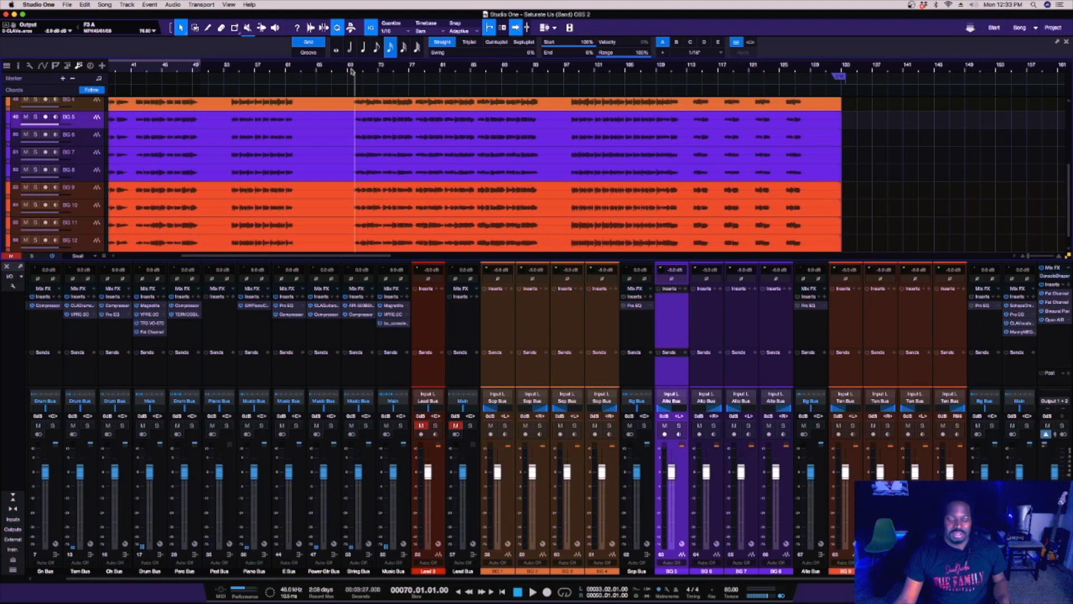
key(space)
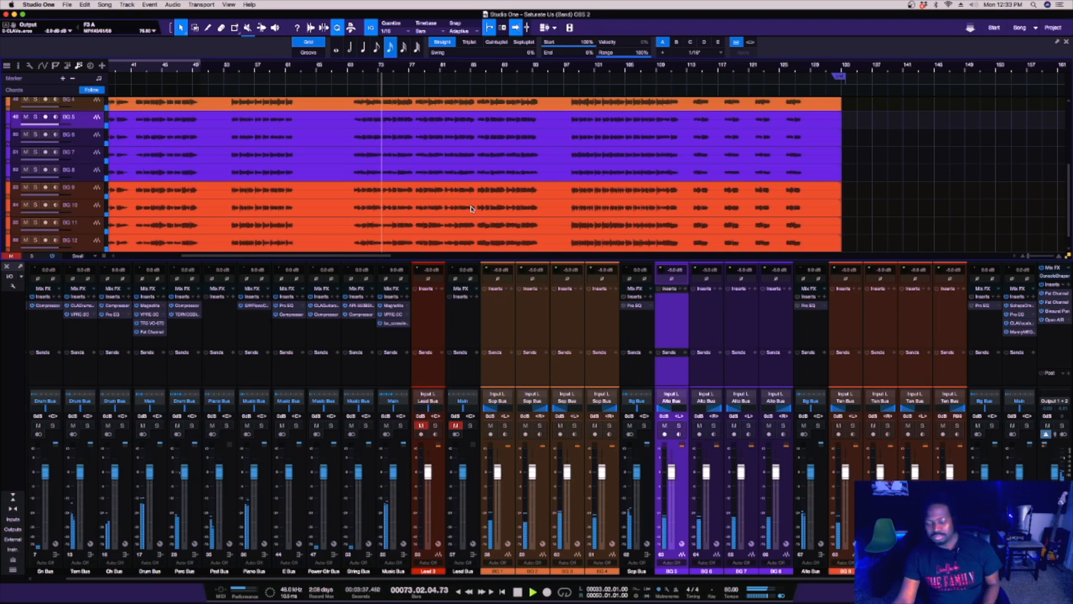
key(space)
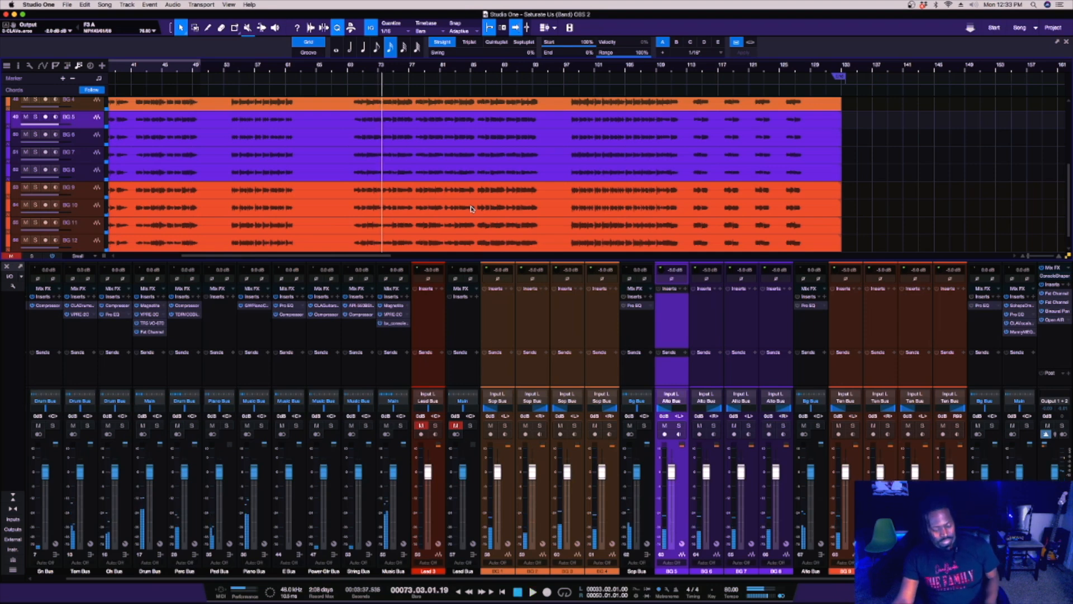
Remove the Pro EQ insert from the Sop Bus, Alto Bus and Ten Bus channels together.
click(638, 335)
super+click(817, 331)
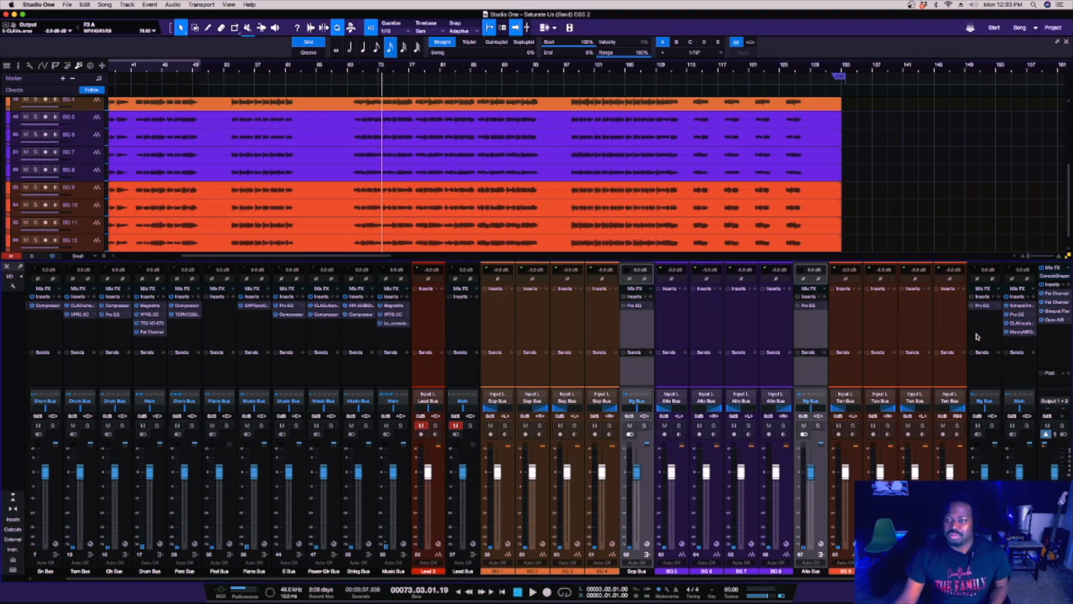
super+click(977, 337)
right_click(1004, 306)
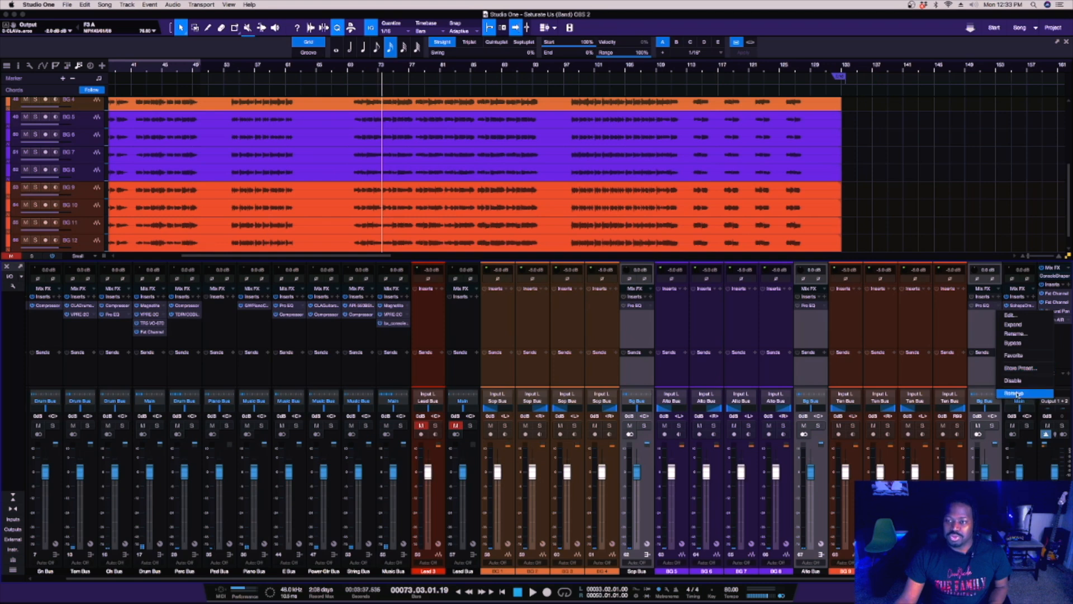
click(1016, 393)
click(809, 313)
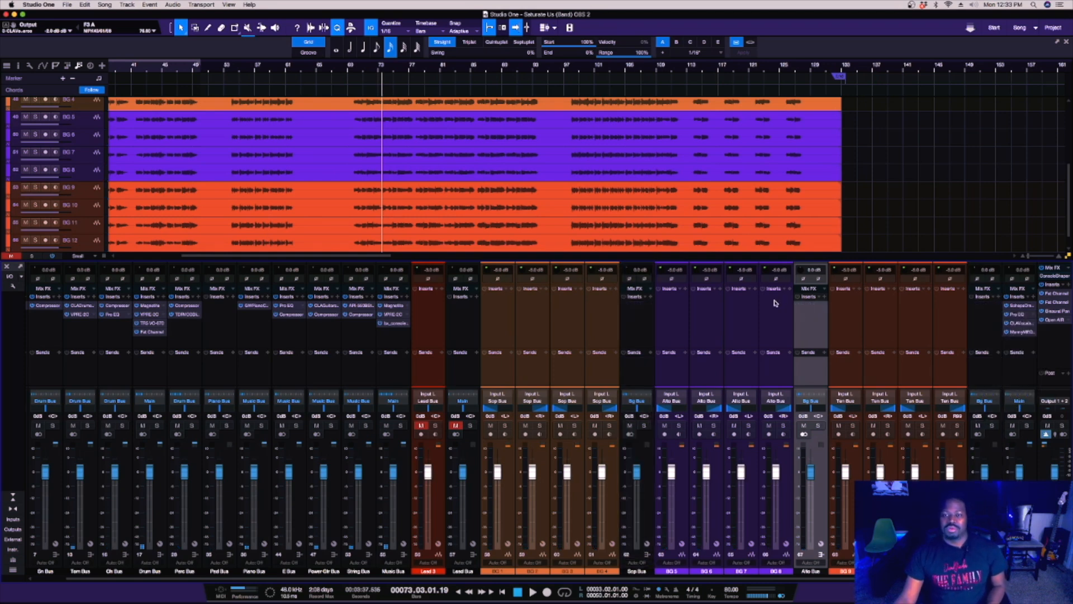
Solo the Lead 3 channel and load the David Track insert chain from the DJ & Fam folder onto it.
click(457, 342)
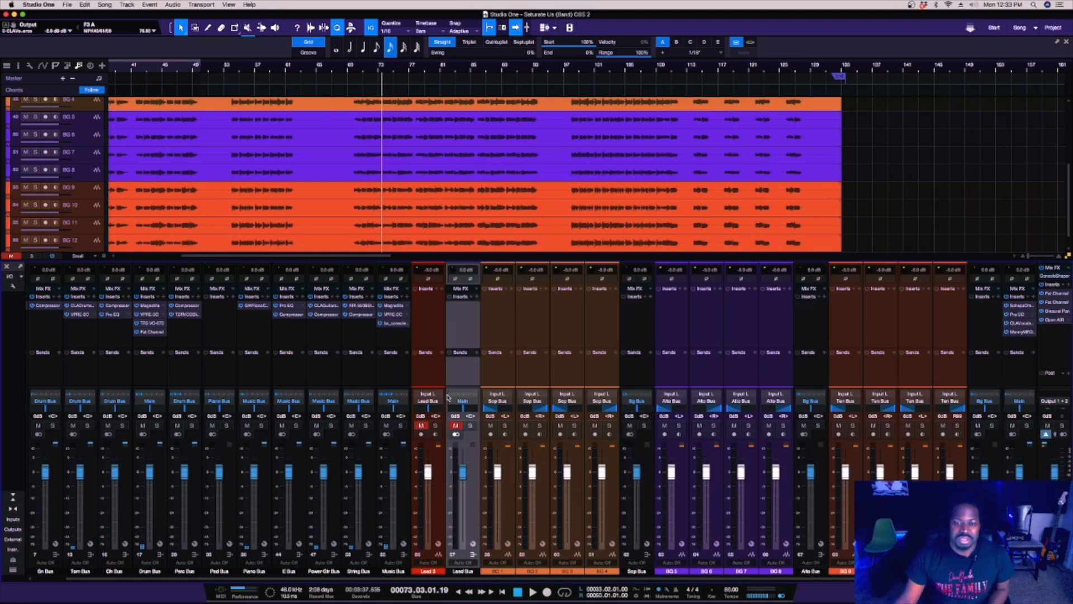
click(435, 426)
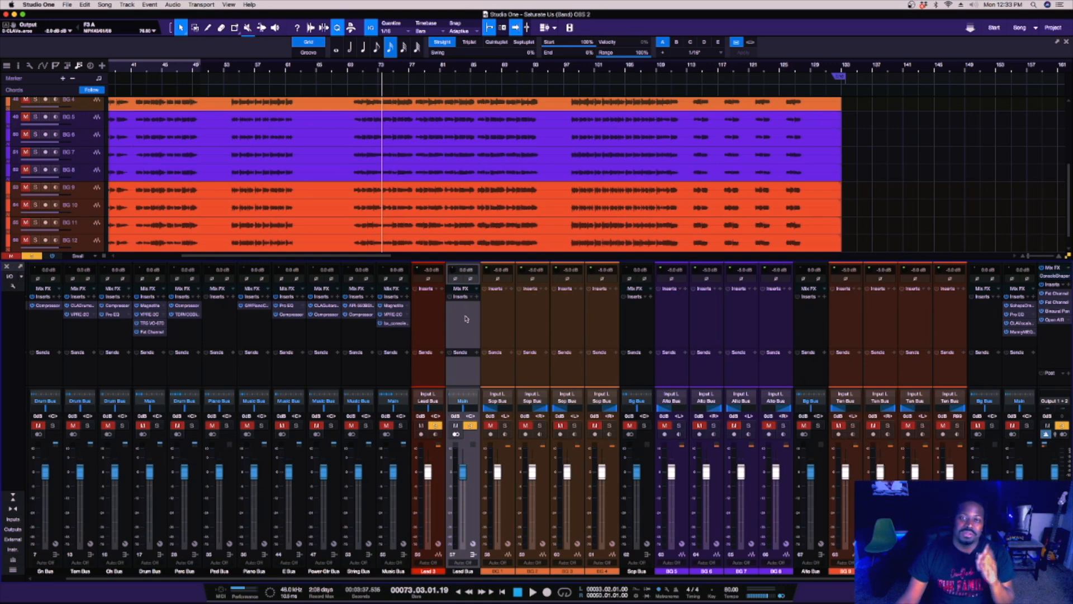
click(436, 316)
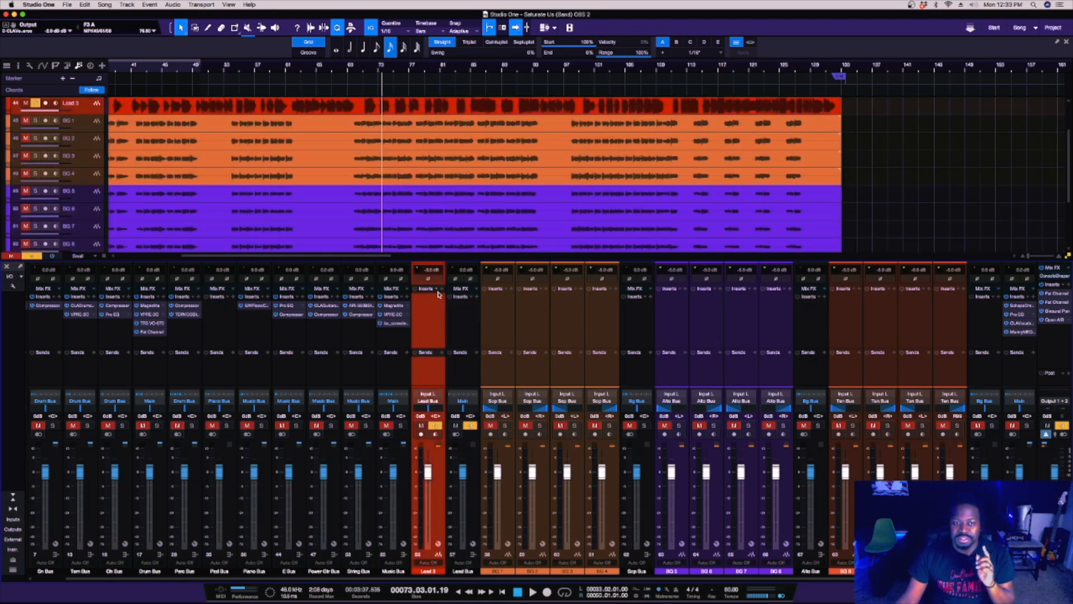
click(438, 295)
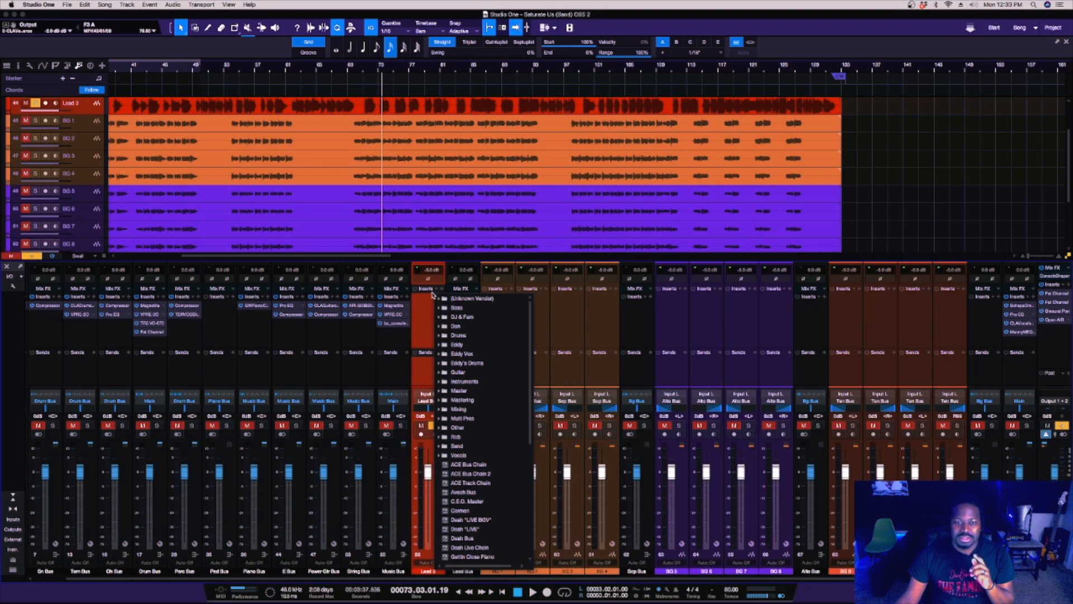
click(457, 317)
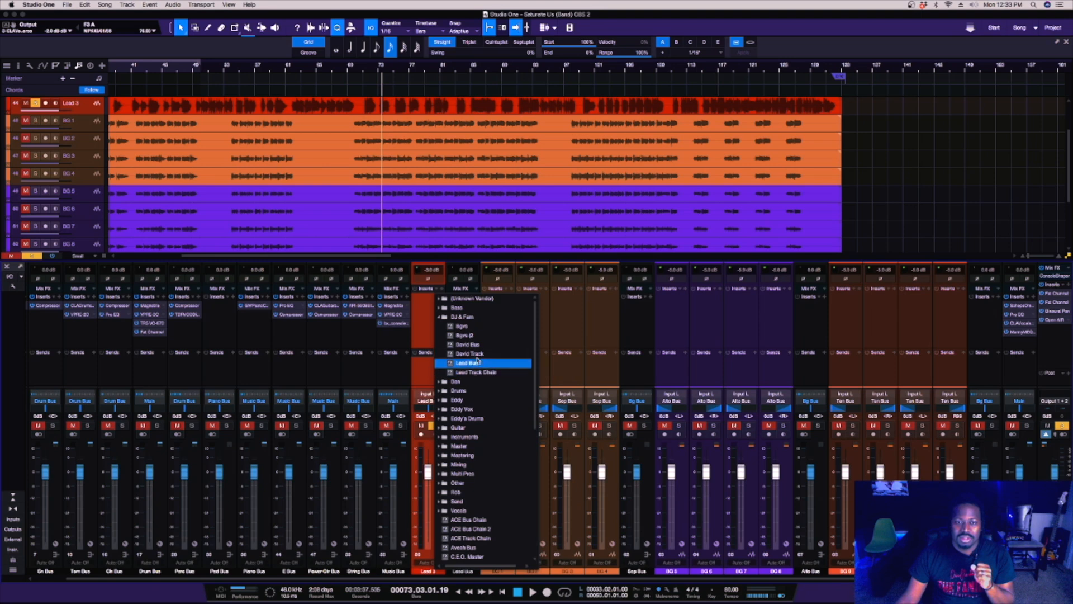
click(476, 354)
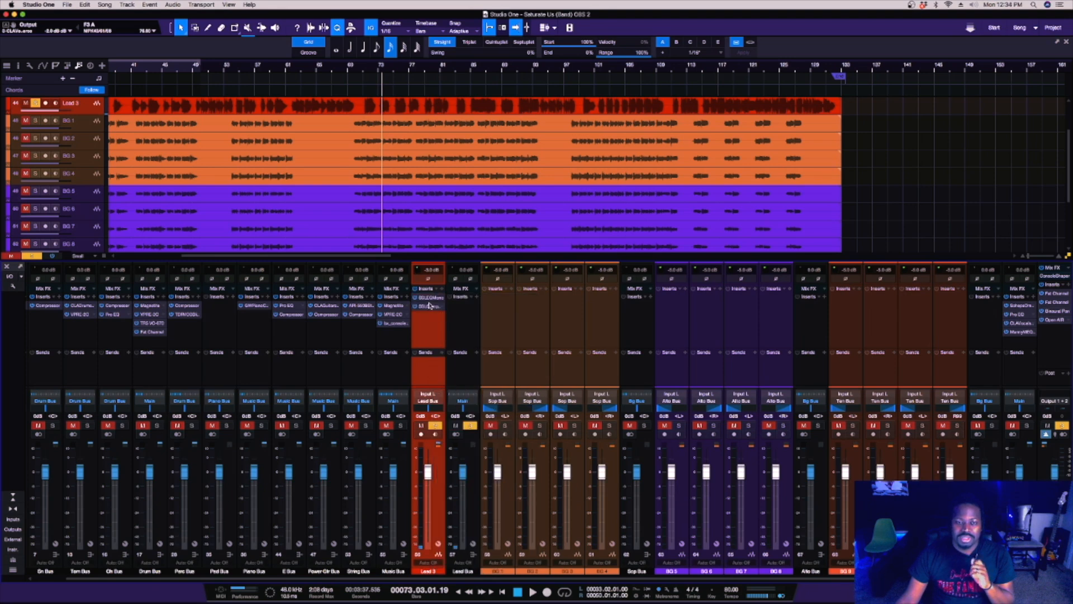
Open the SSLEQ Mono and SSLComp Mono inserts of Lead 3 in separate windows and arrange both for viewing.
click(428, 299)
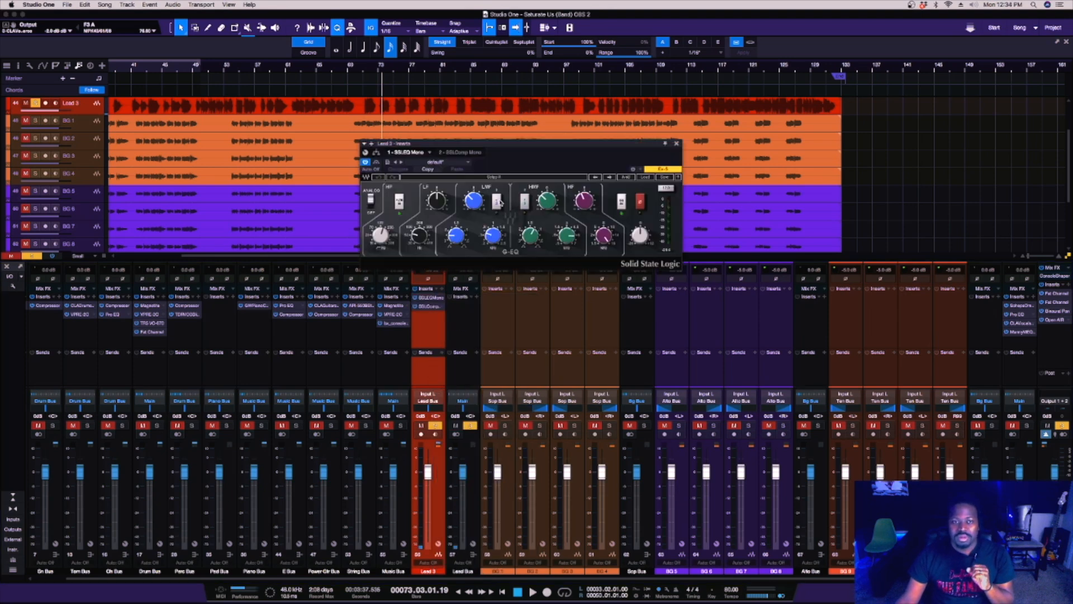
drag(550, 145, 340, 117)
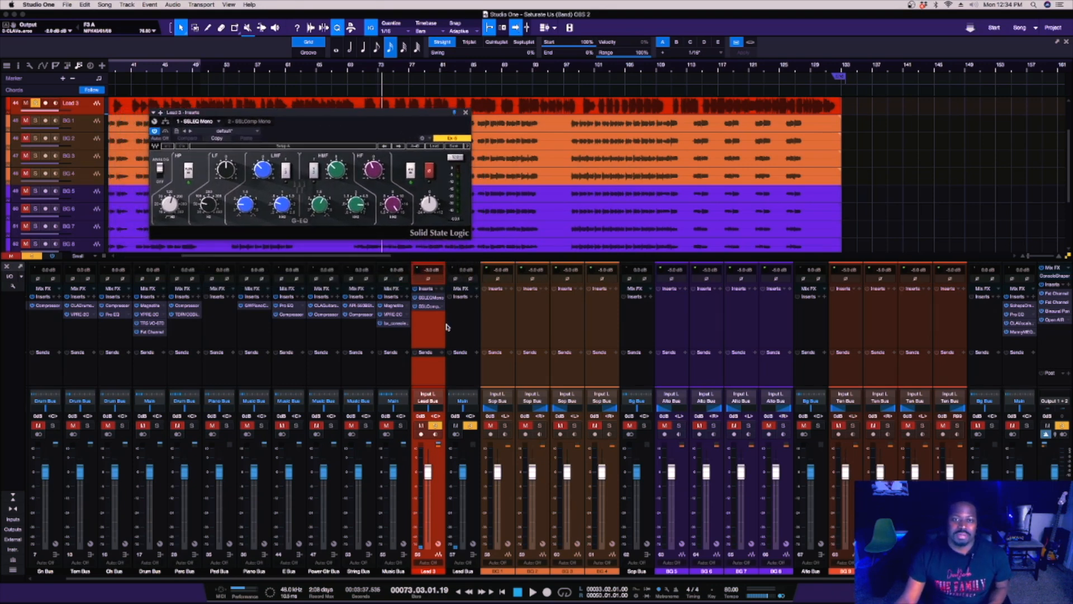
click(429, 306)
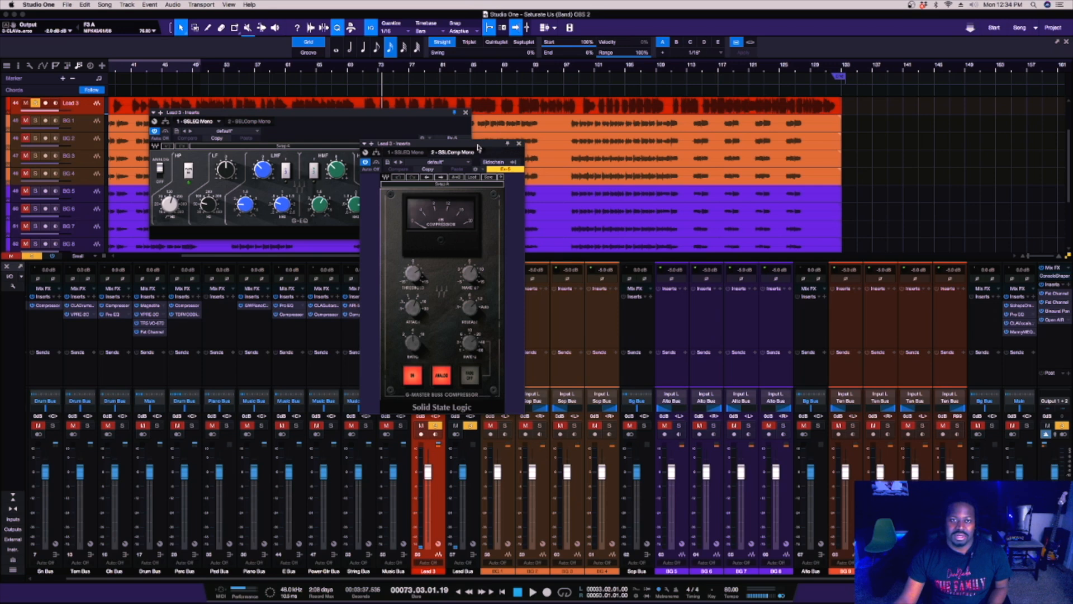
drag(473, 151, 355, 252)
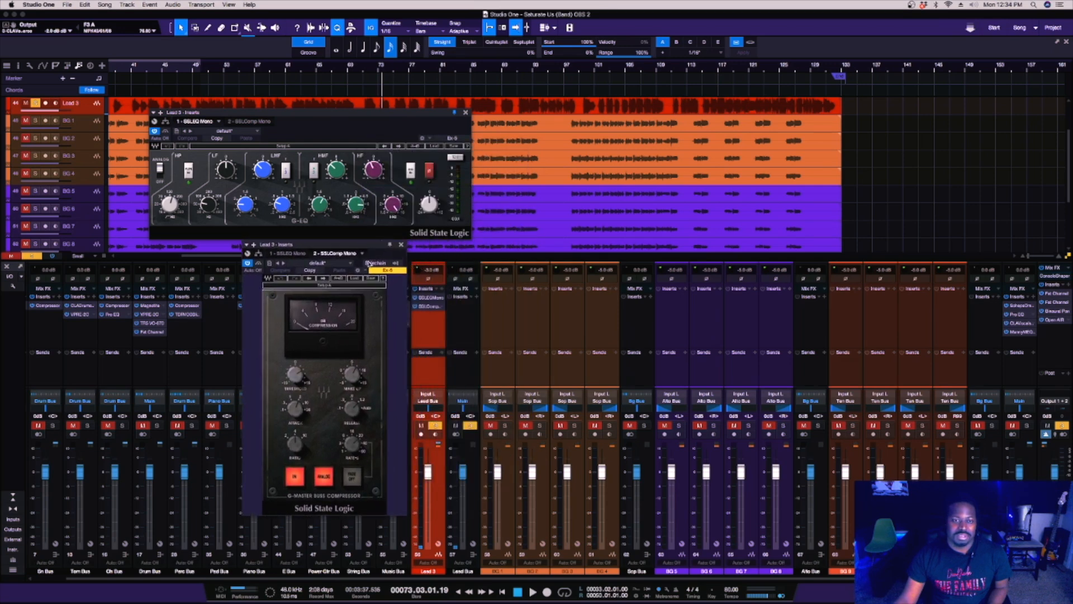
click(258, 264)
click(258, 264)
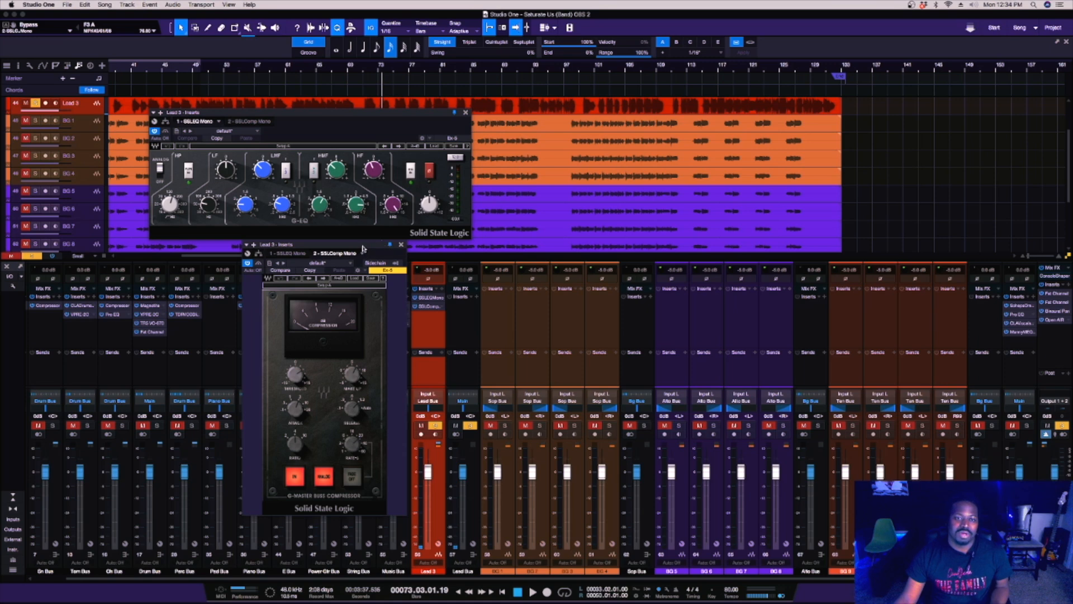
drag(364, 247, 249, 233)
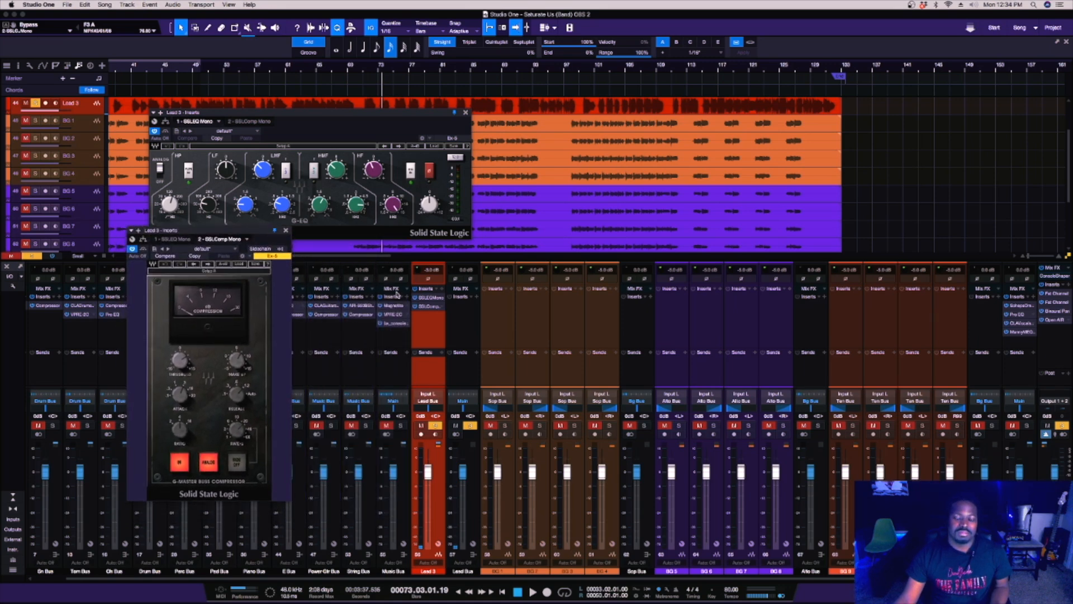
Add a Fat Channel insert to Lead 3 and place its window beside the SSL EQ window.
click(441, 290)
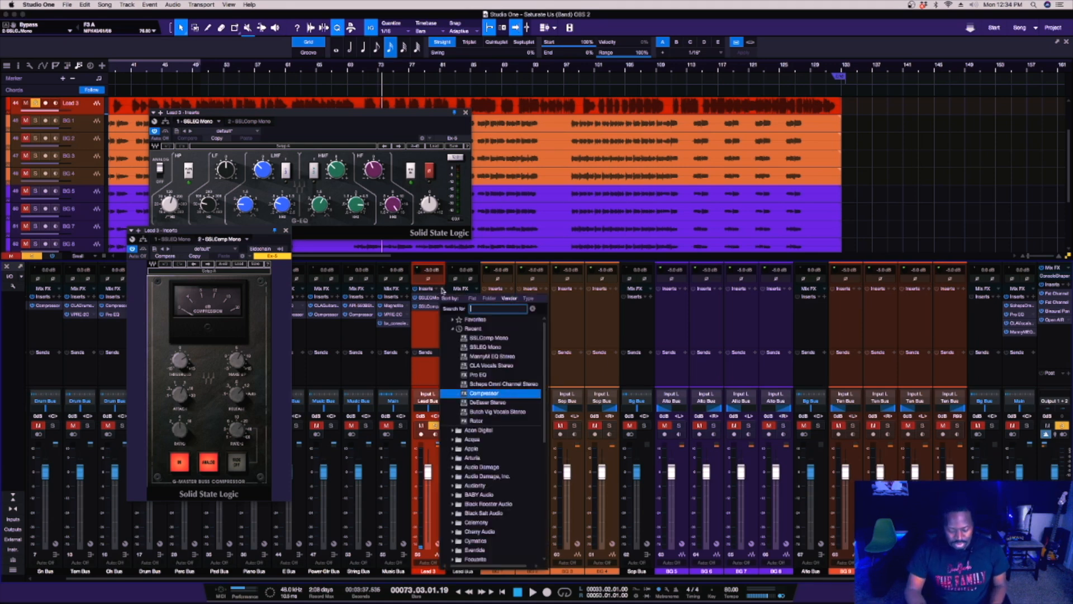
text(fat)
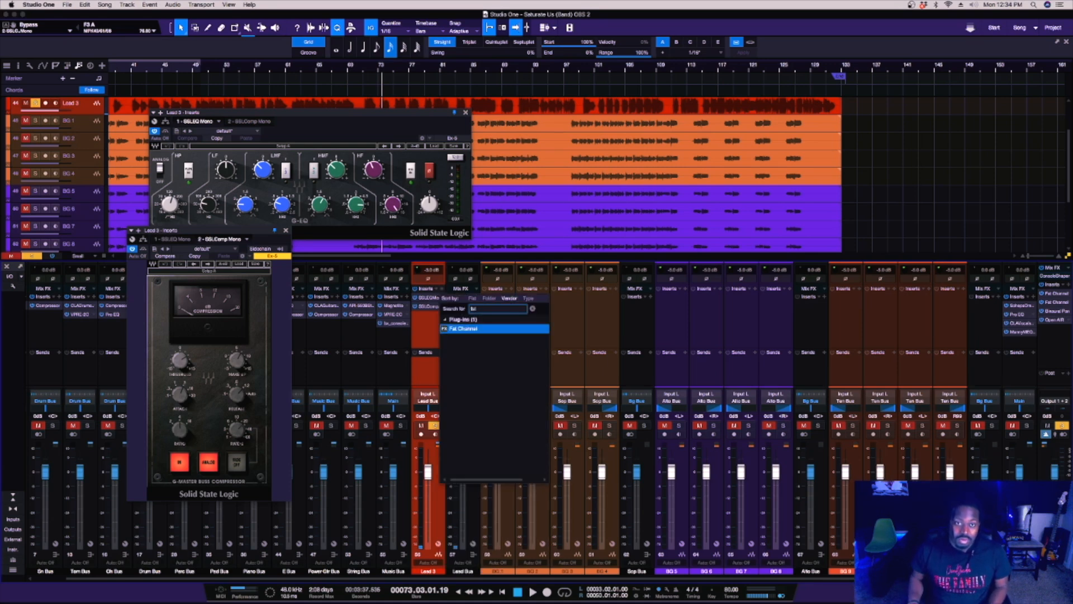
key(Return)
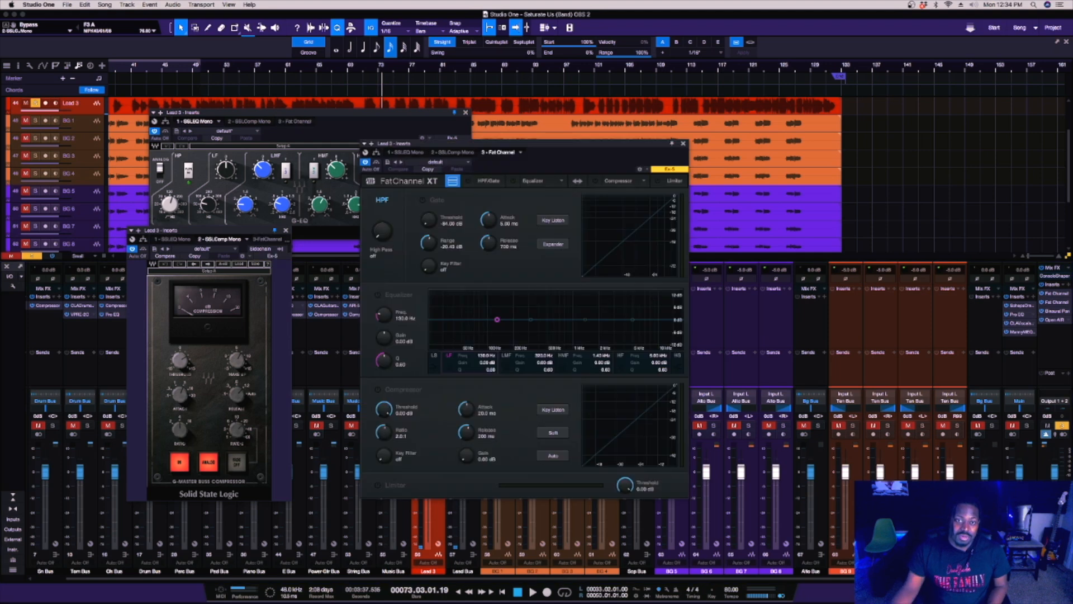
drag(517, 152, 628, 128)
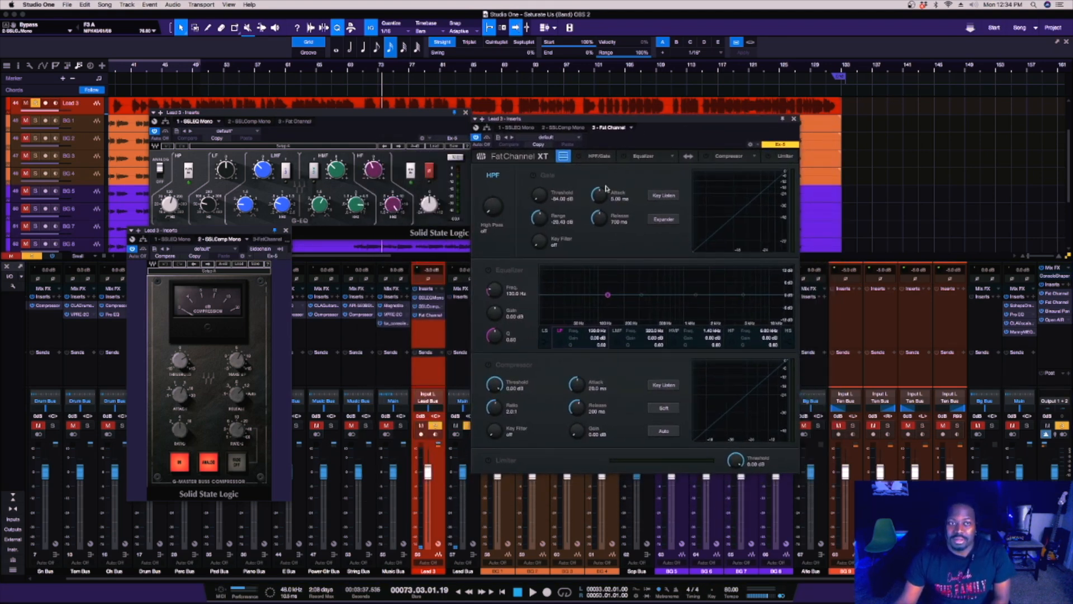
Switch the Fat Channel's equalizer model to VT1 EQ and set its high-pass filter to 120 Hz.
click(670, 158)
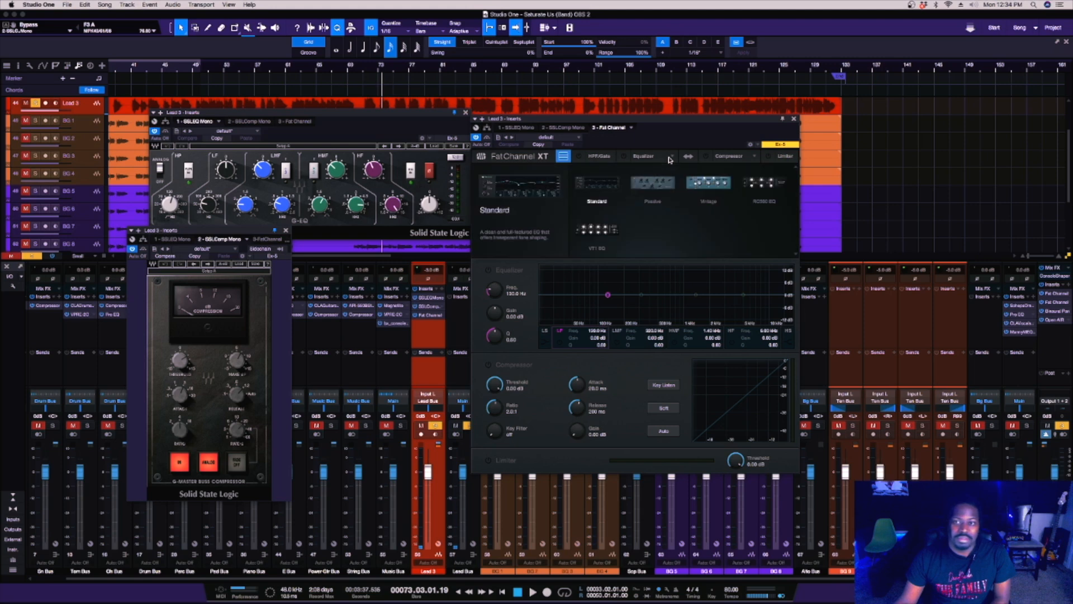
click(608, 228)
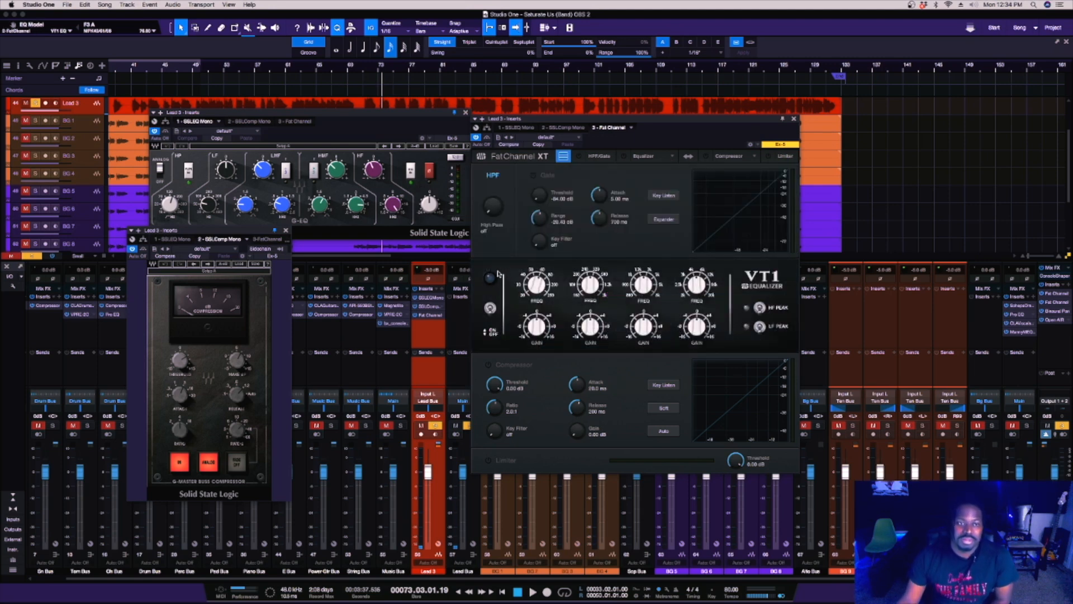
click(487, 231)
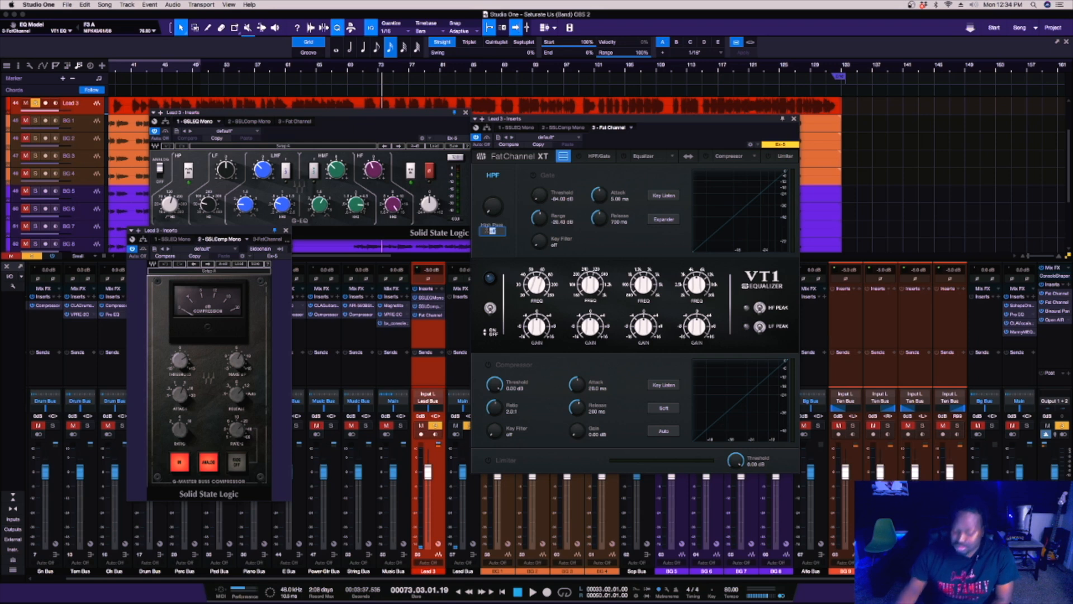
text(120)
key(Return)
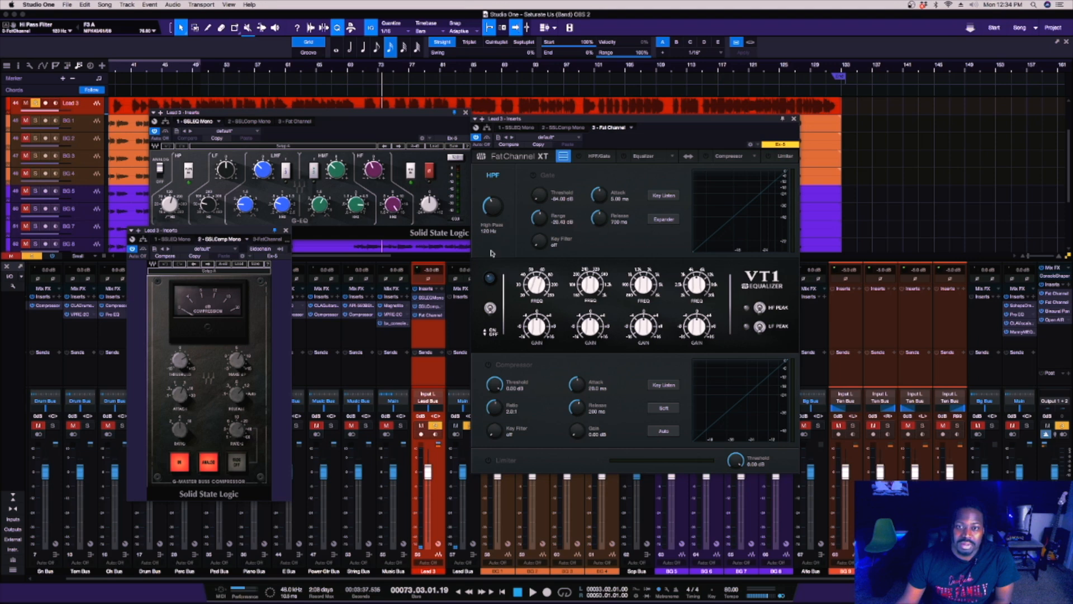
Match the VT1's low-mid band to the SSL EQ's LMF band by adjusting its frequency and cutting its gain.
click(264, 170)
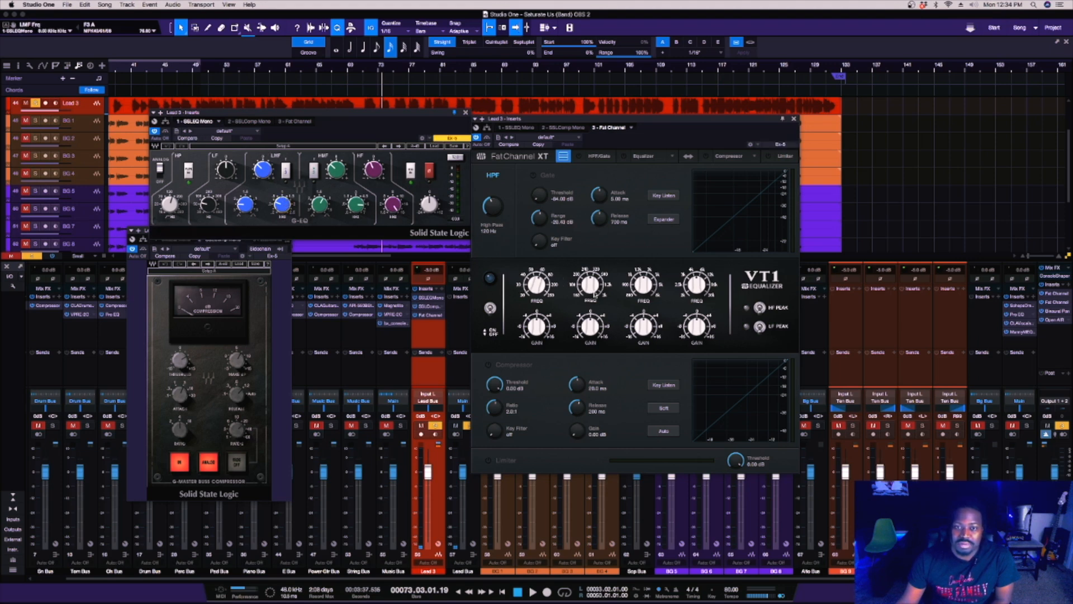
click(593, 291)
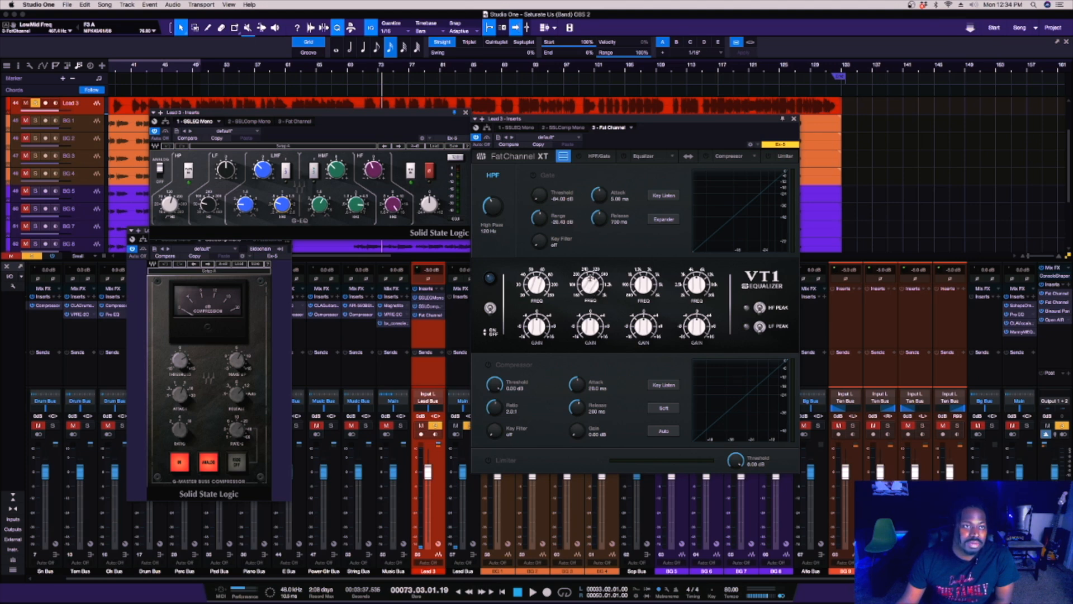
drag(591, 277, 590, 274)
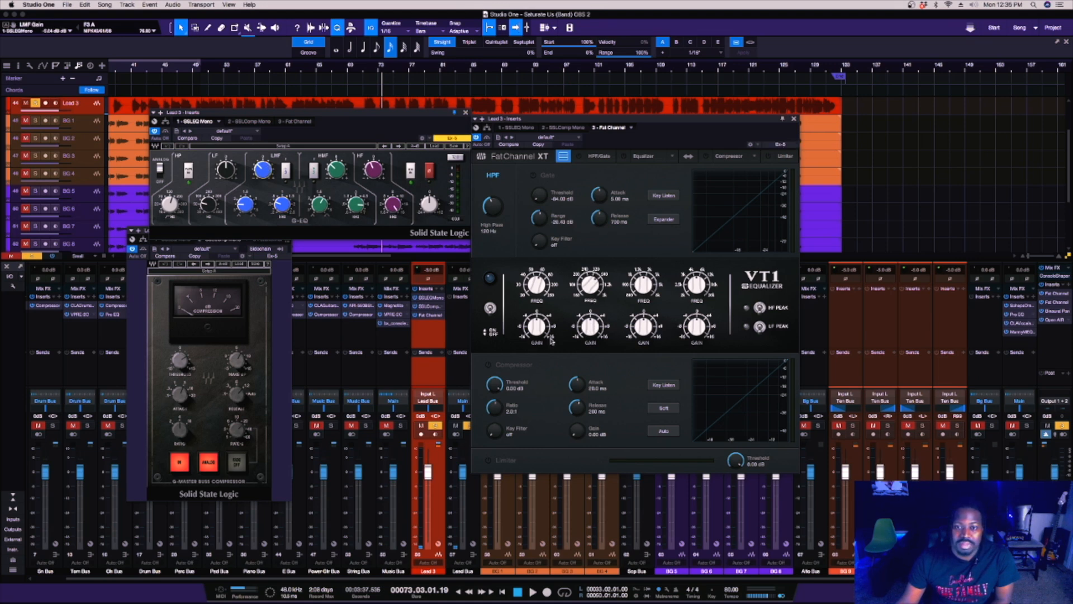
drag(592, 328, 589, 342)
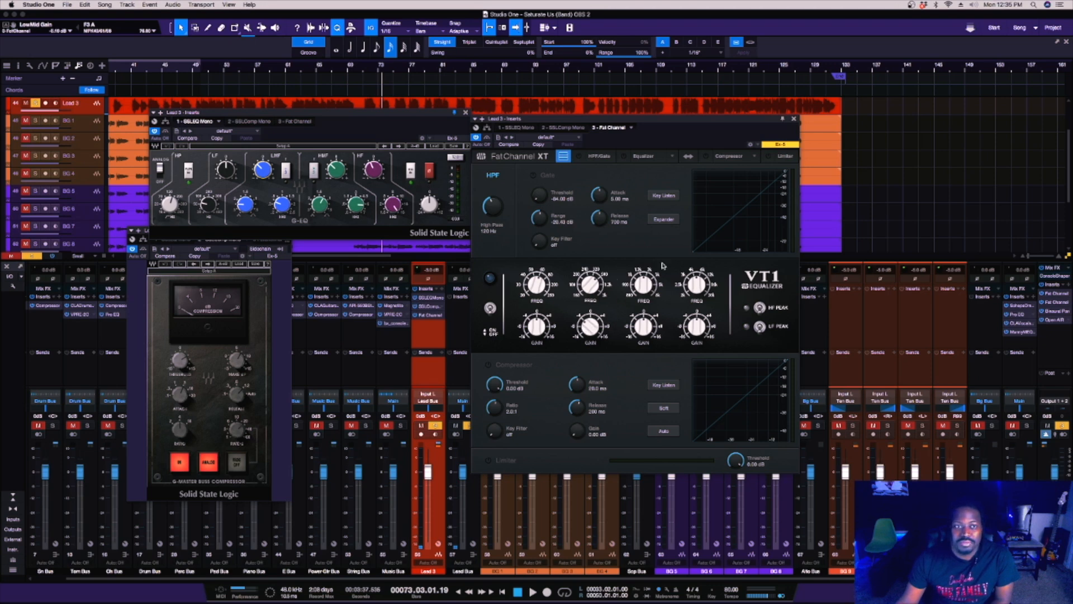
Match the VT1's high-mid band to the SSL EQ's HMF band and cut its gain.
click(352, 206)
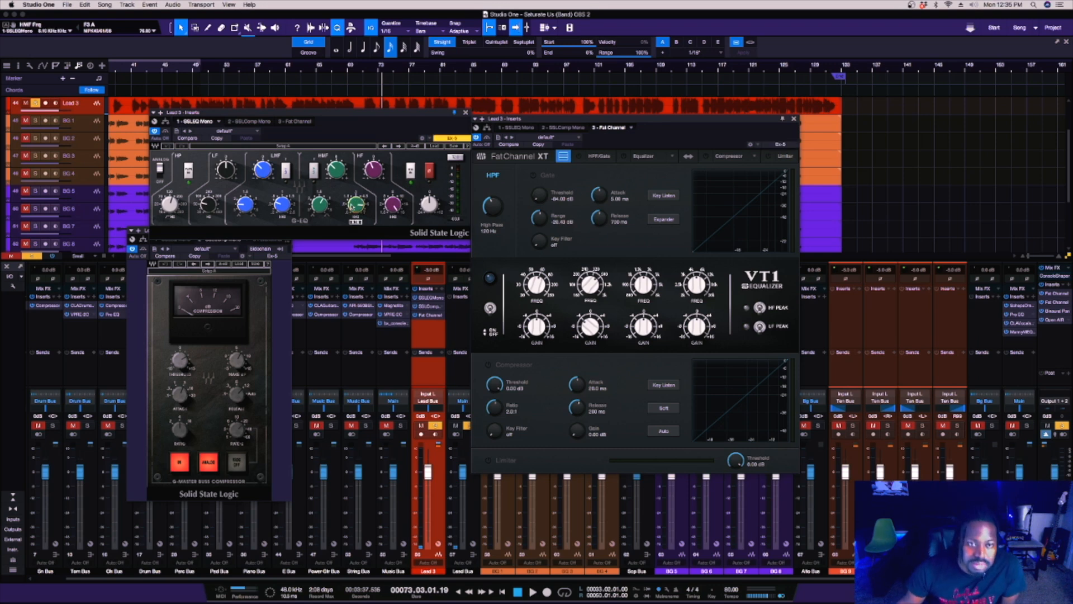
click(647, 331)
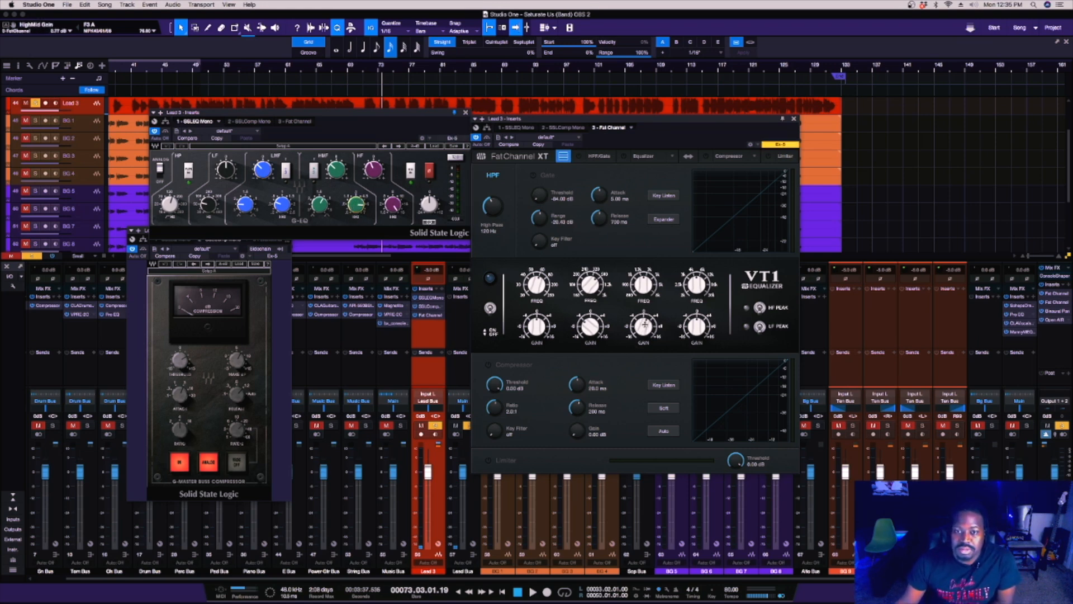
drag(638, 267, 639, 245)
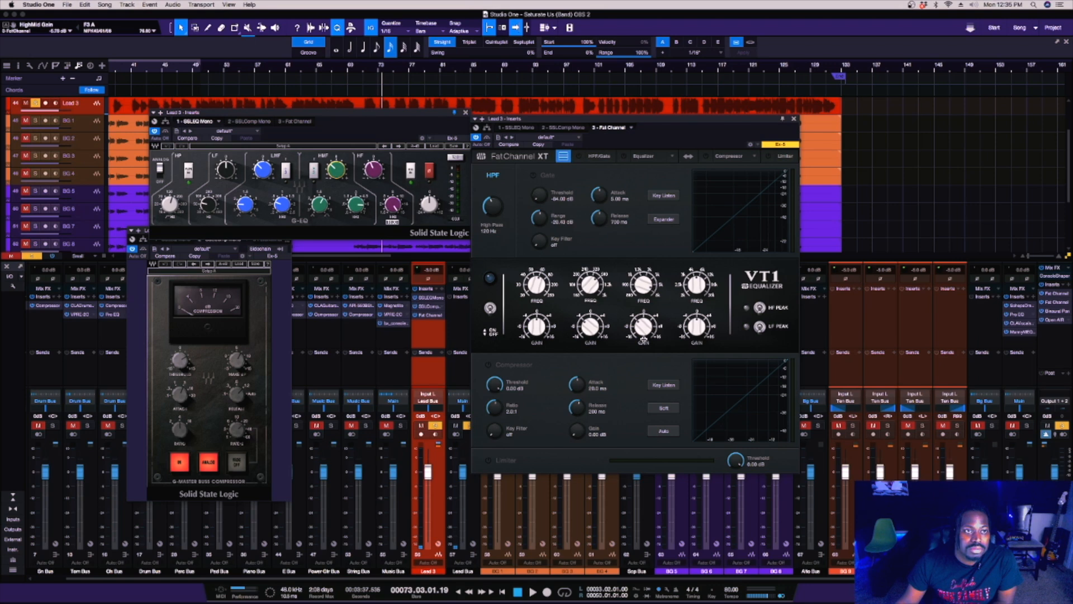
drag(643, 340, 644, 337)
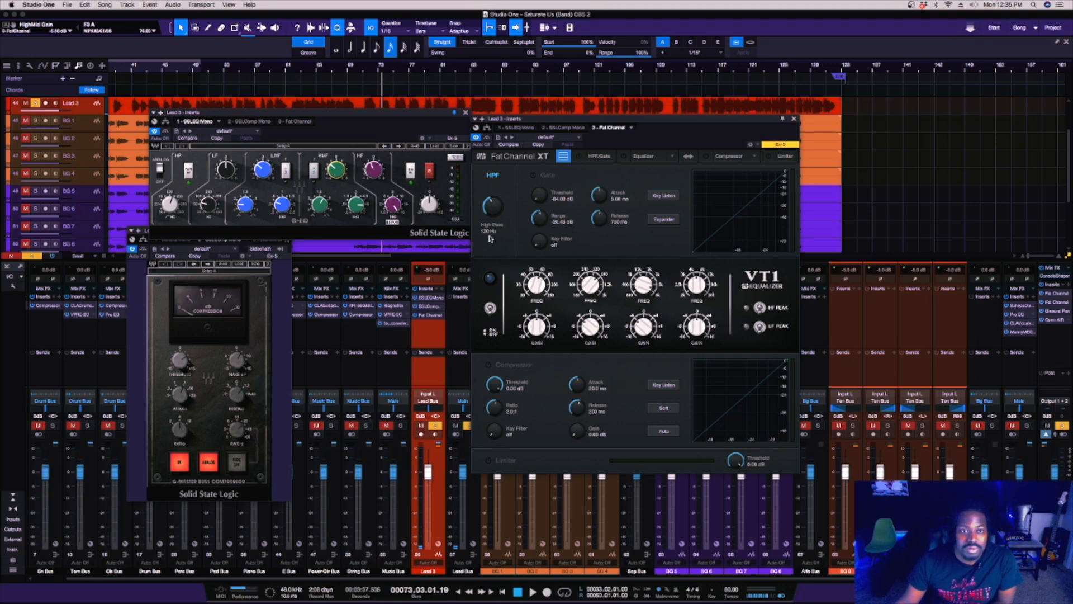
Match the VT1's high band to the SSL EQ's HF band, raising its frequency and setting its gain to about -2.4 dB.
click(389, 209)
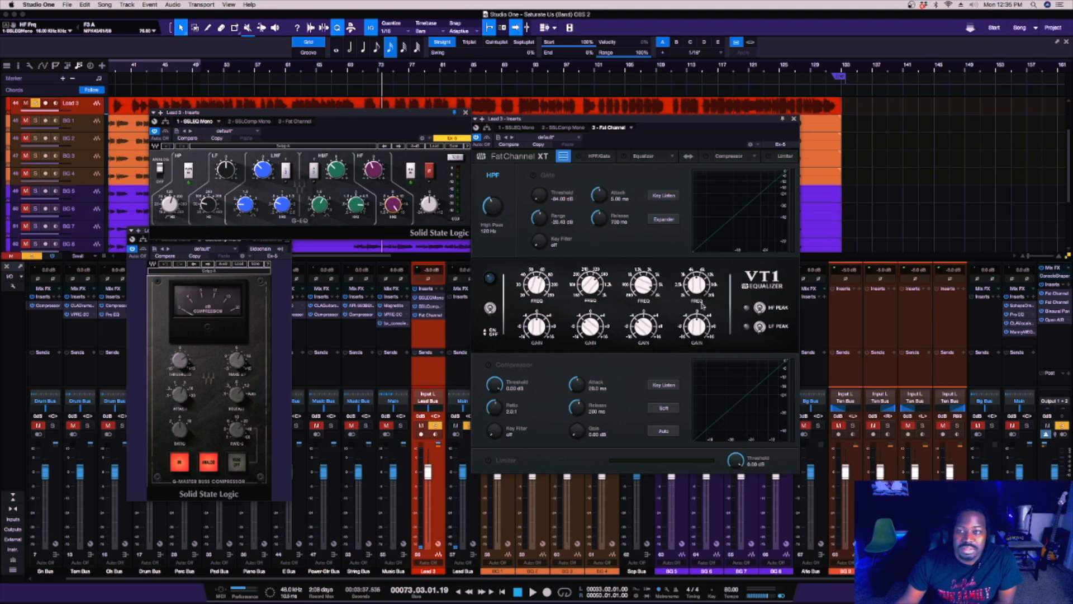
drag(697, 327, 690, 241)
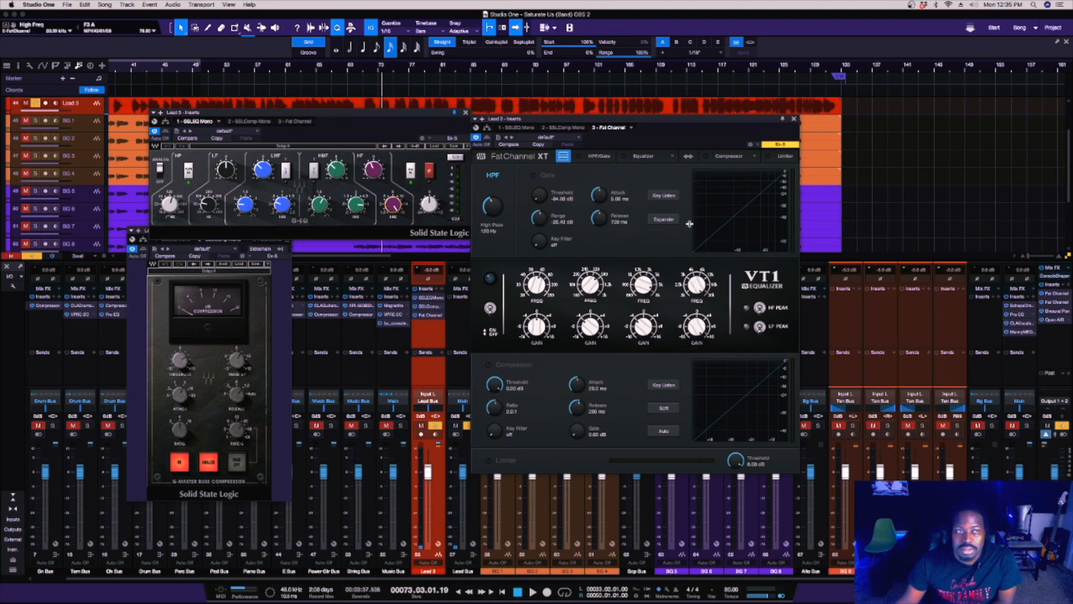
drag(697, 284, 688, 249)
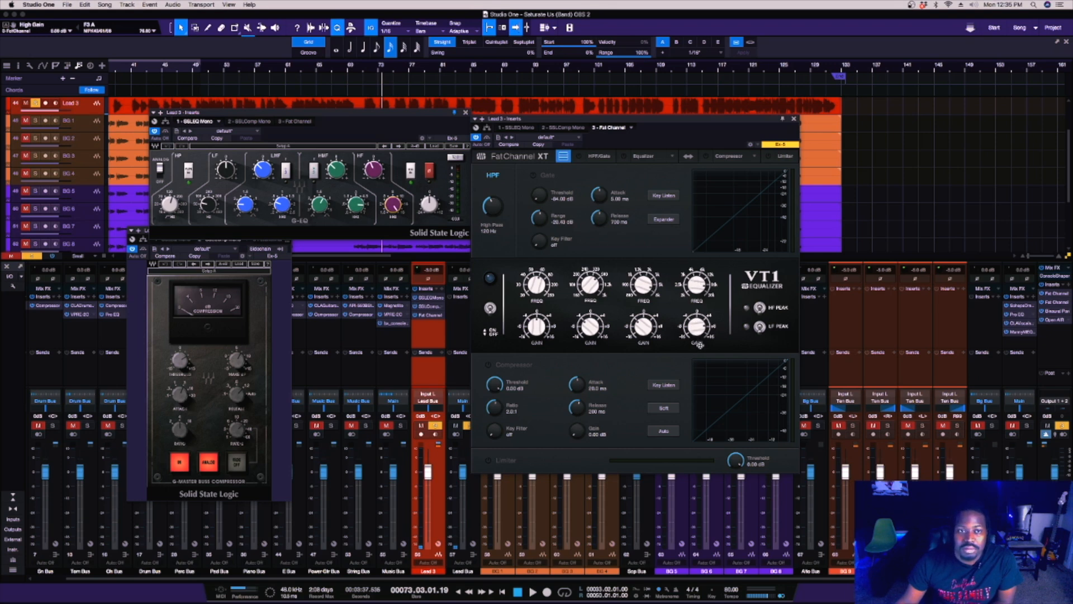
click(373, 170)
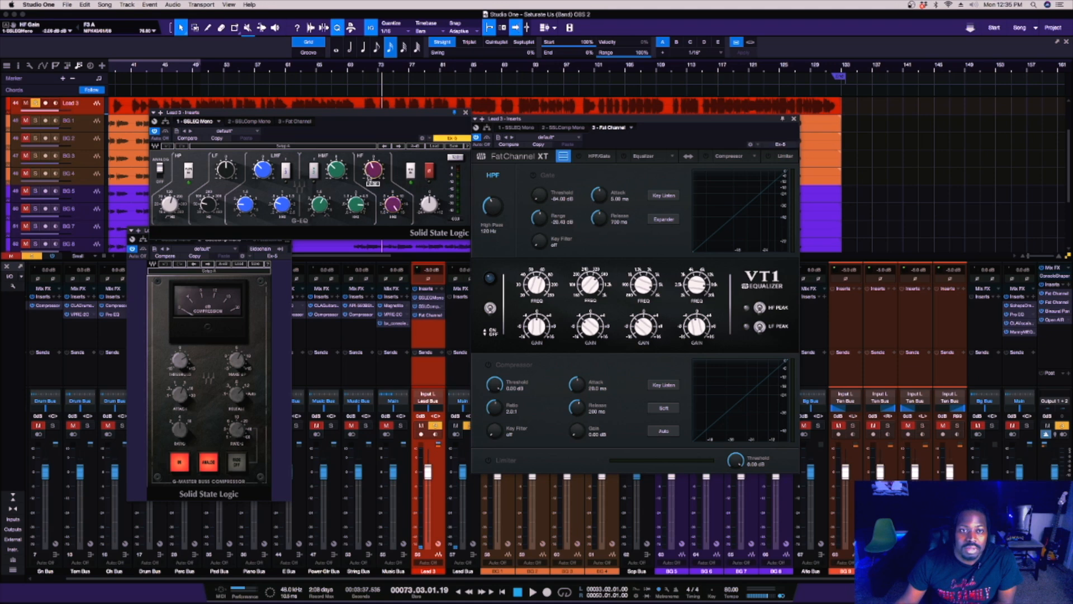
click(697, 327)
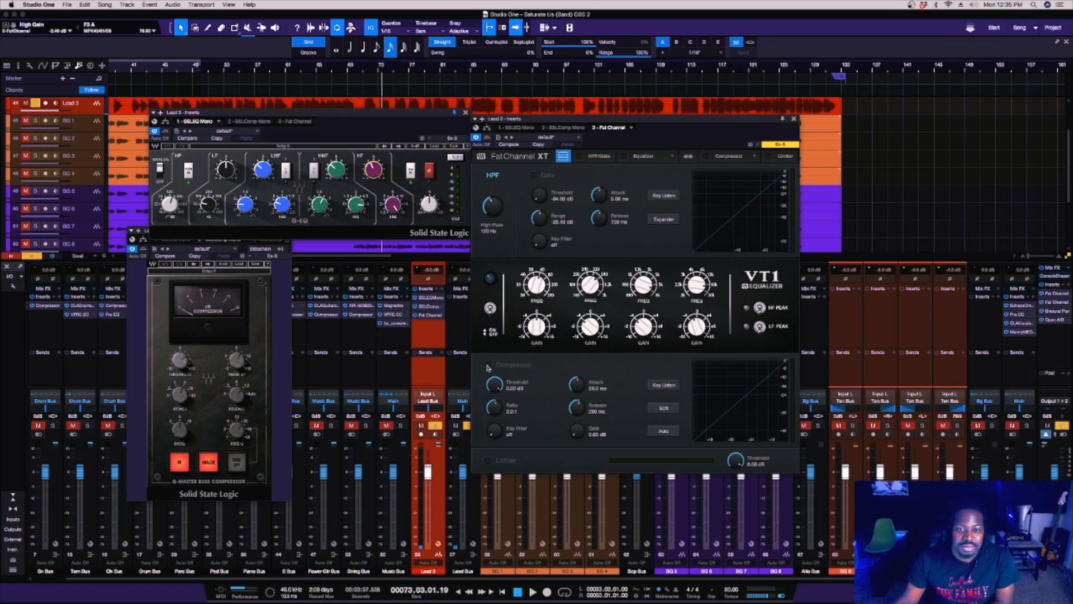
Turn on the Fat Channel's compressor section and close the SSLComp Mono window.
click(489, 365)
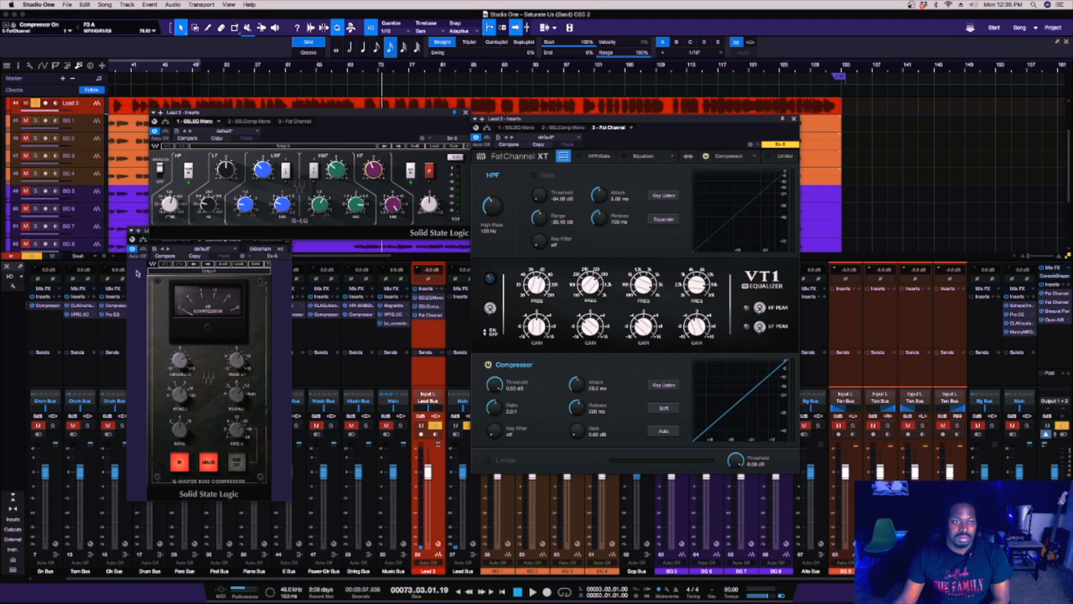
click(286, 231)
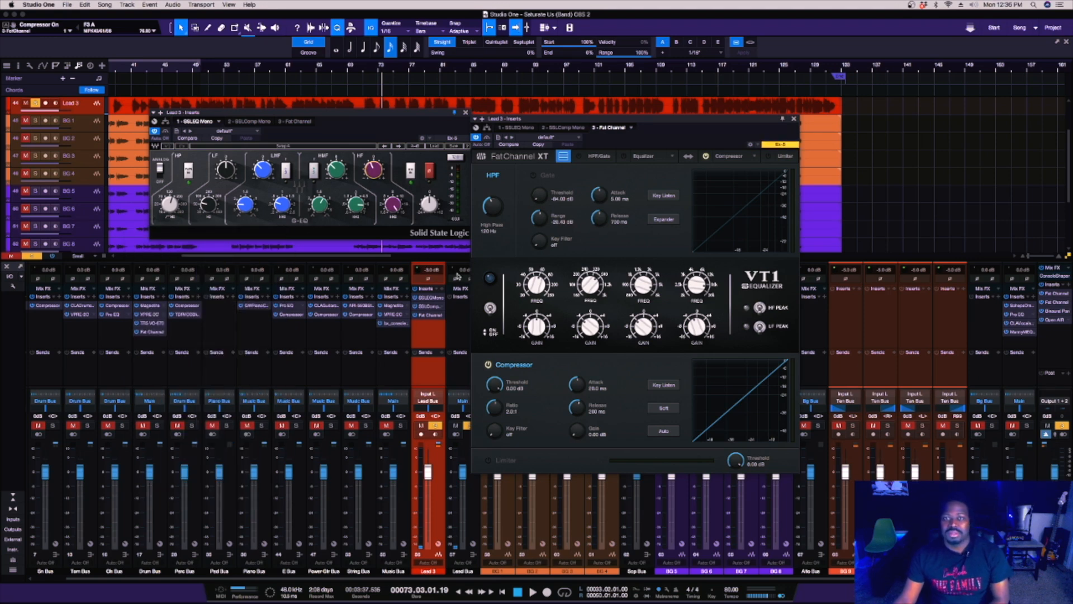
Close the SSLEQ Mono window and remove the SSLEQ Mono and SSLComp Mono inserts from the Lead 3 channel.
click(466, 112)
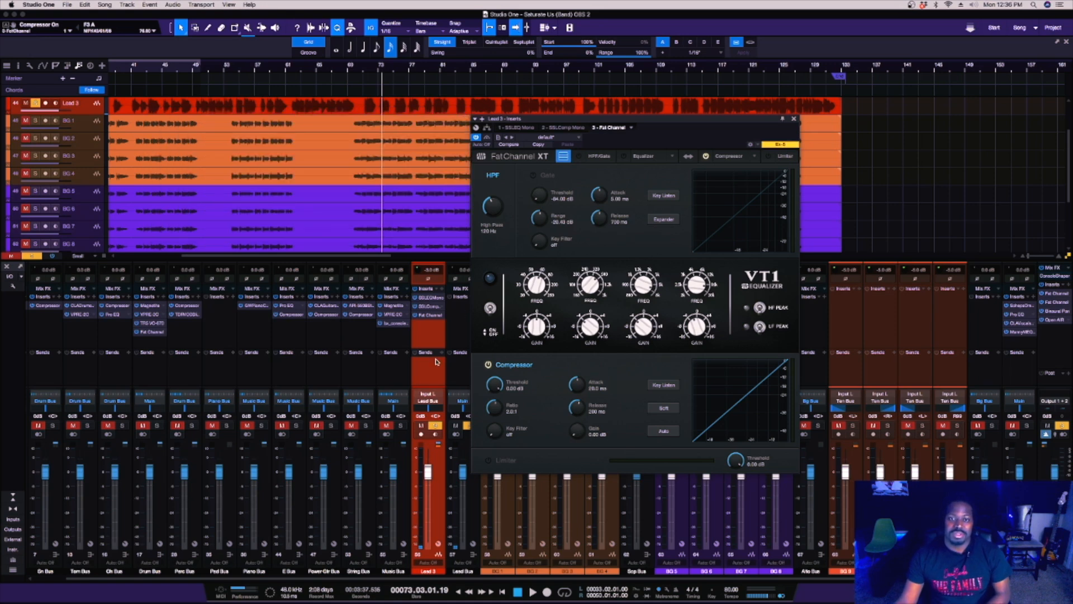
right_click(440, 300)
click(464, 385)
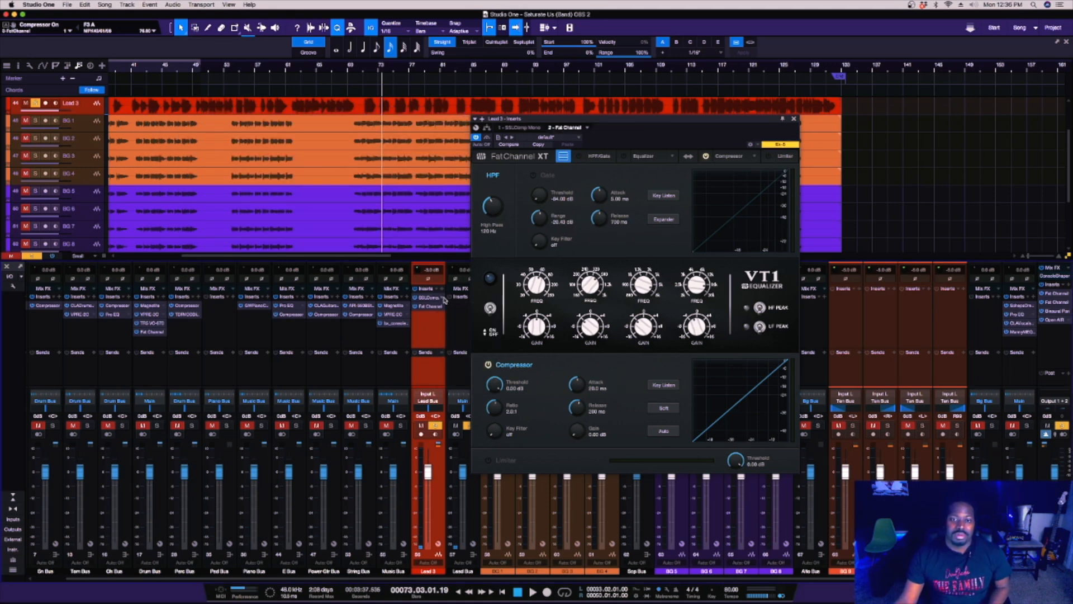
right_click(444, 300)
click(448, 385)
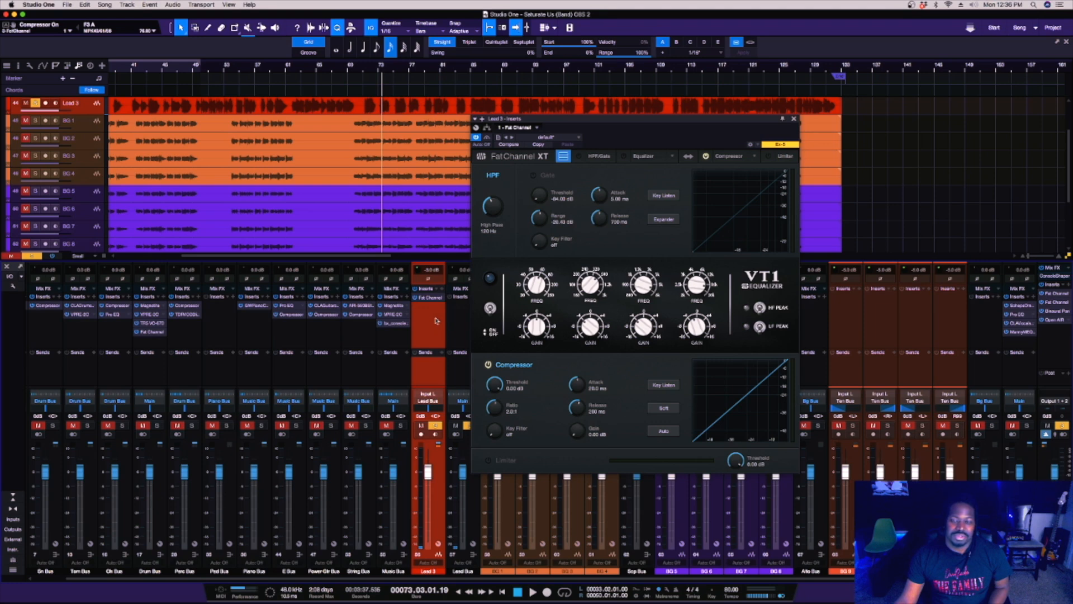
Turn on the Fat Channel's VT1 equalizer and play Lead 3, comparing its sound with the equalizer bypassed and active.
drag(644, 131, 234, 119)
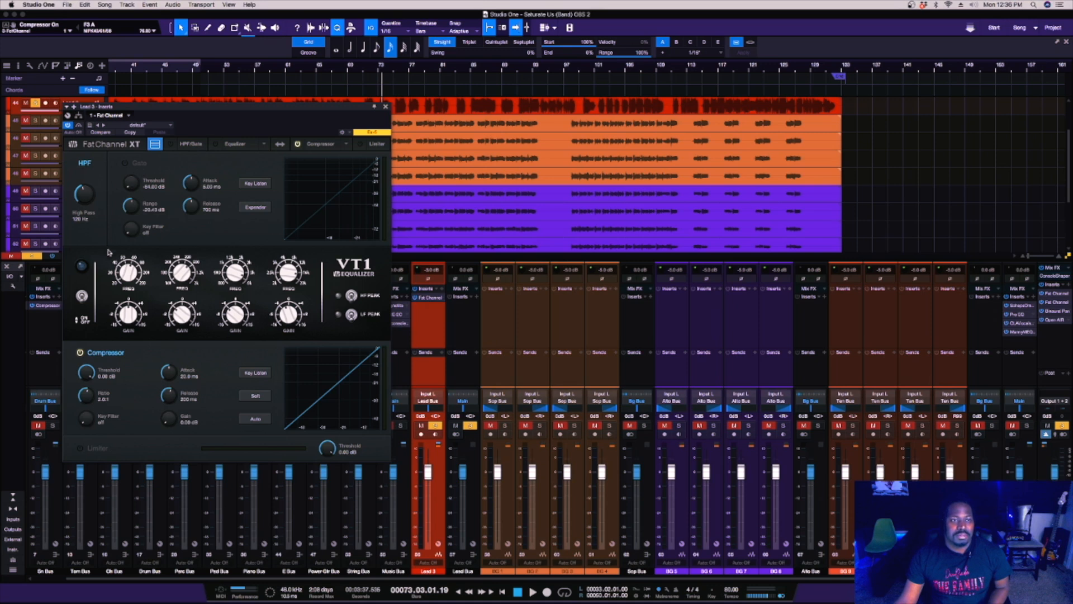
click(81, 296)
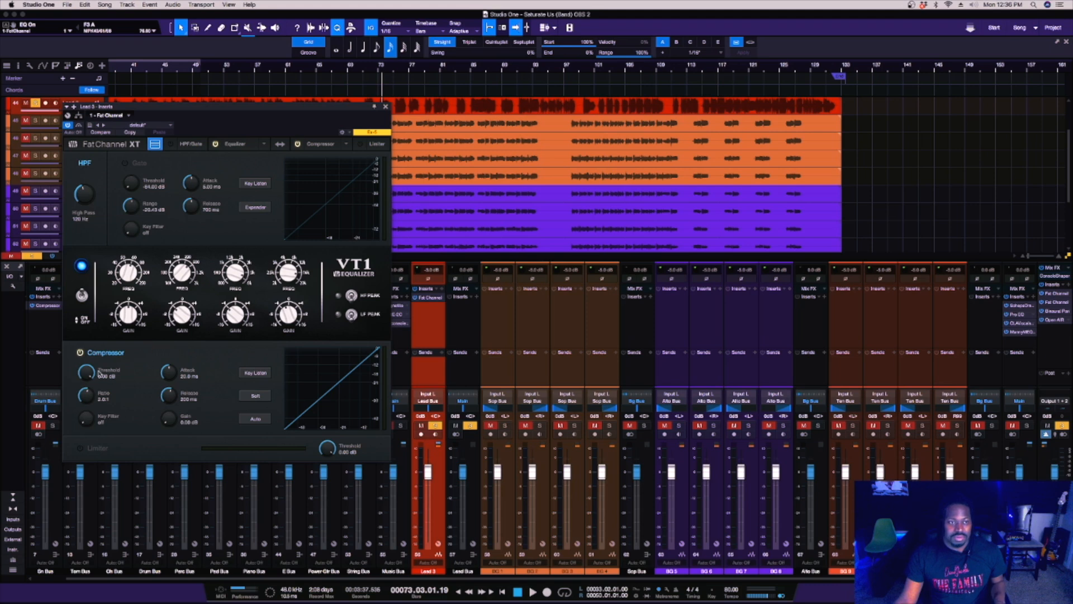
key(space)
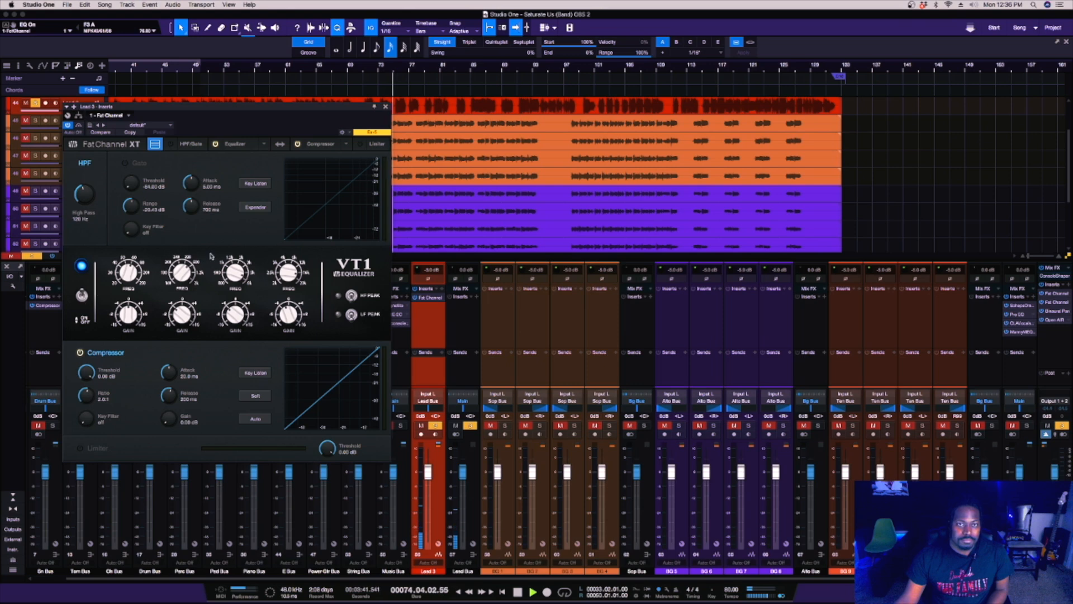
click(82, 295)
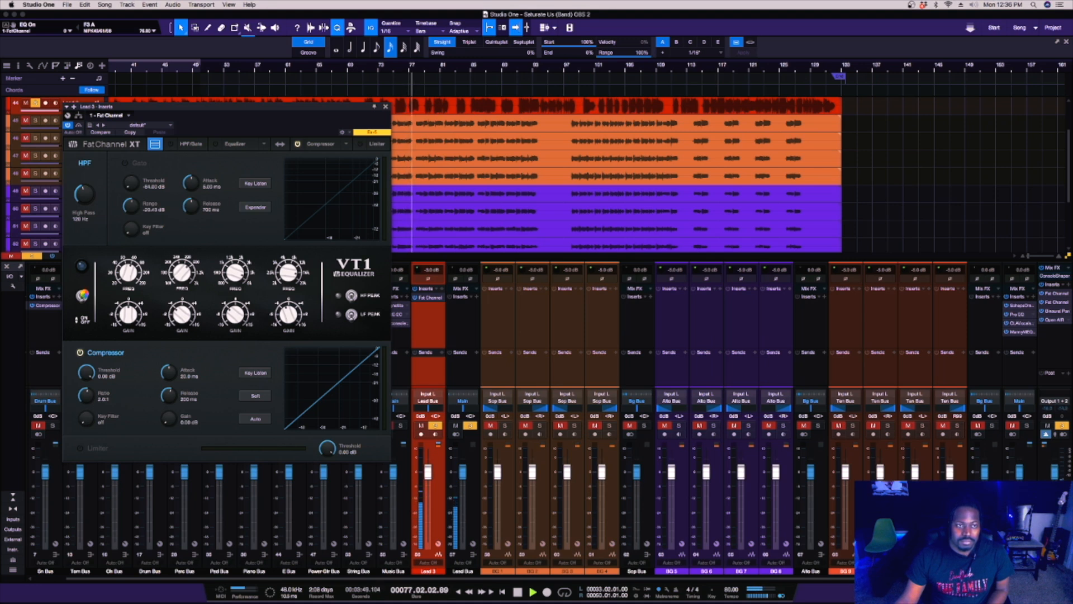
click(82, 296)
Set the Fat Channel compressor's threshold to about -27.7 dB with a longer attack, stop playback and close the plug-in window.
drag(88, 375, 87, 399)
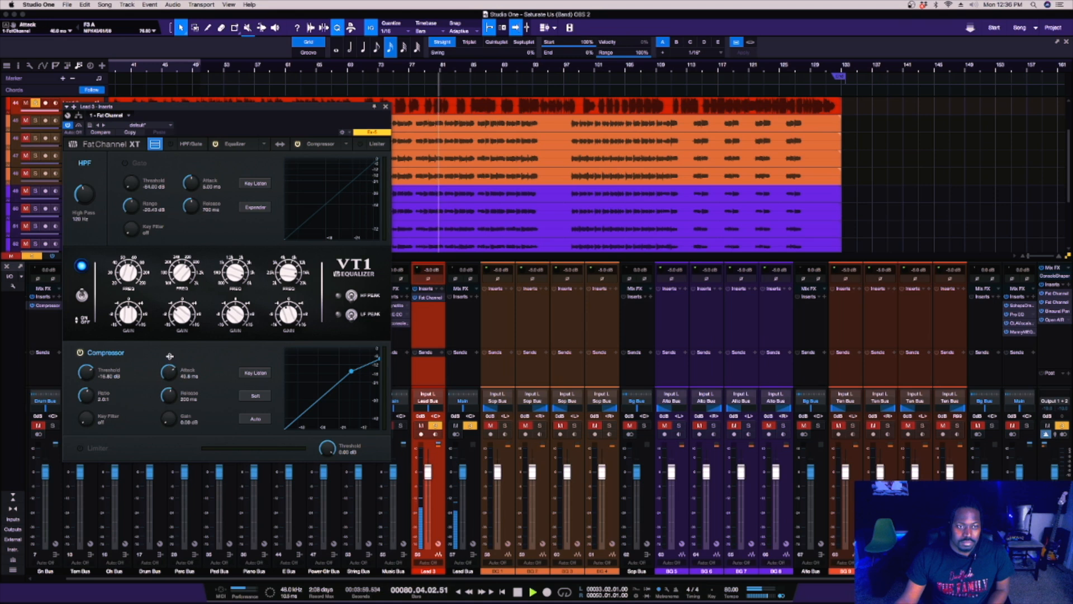
drag(173, 378, 173, 371)
mouse_move(88, 376)
mouse_down()
mouse_move(94, 392)
mouse_move(91, 376)
mouse_up()
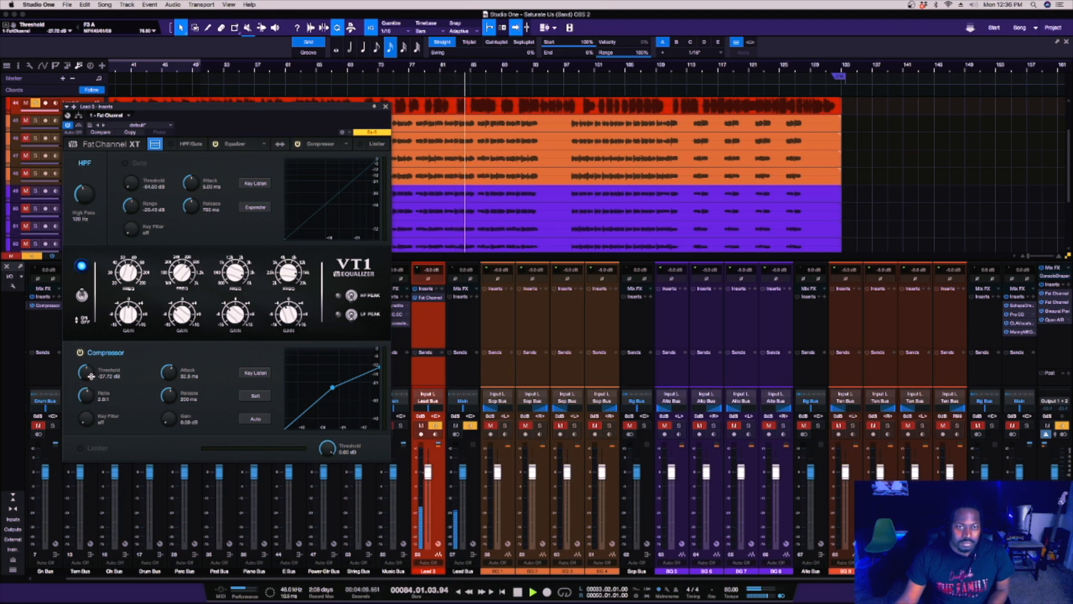
key(space)
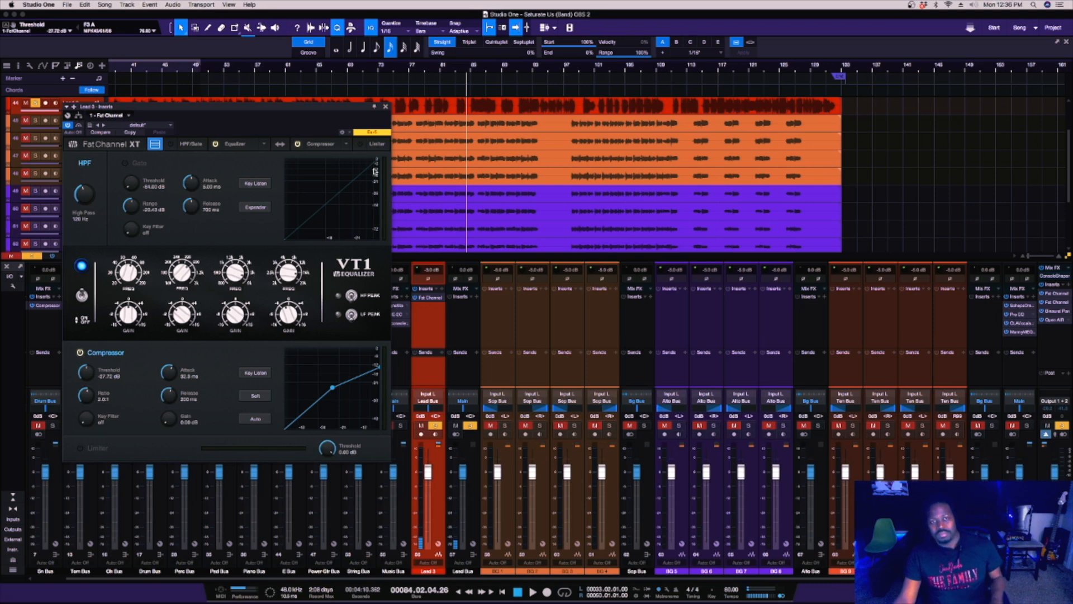
click(386, 107)
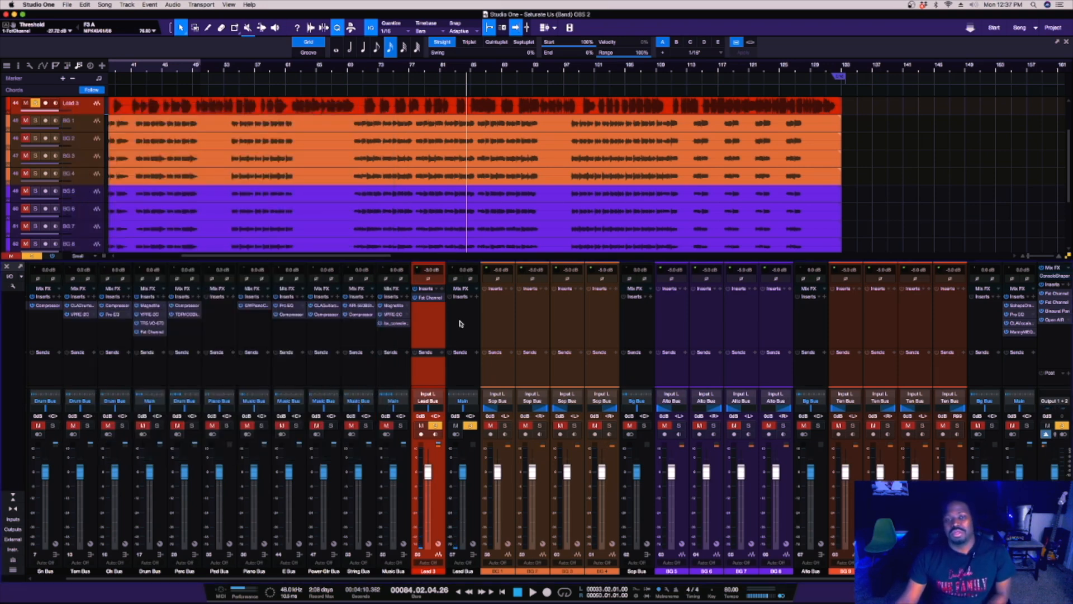
Load the David Bus FX chain from the DJ & Fam folder onto the Lead Bus inserts.
click(473, 310)
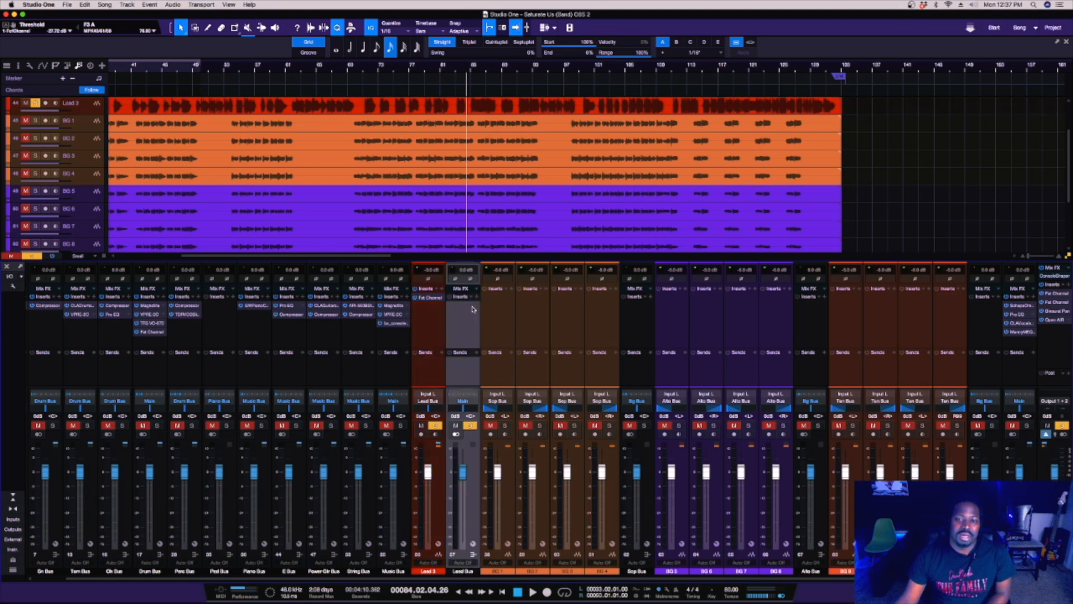
click(473, 298)
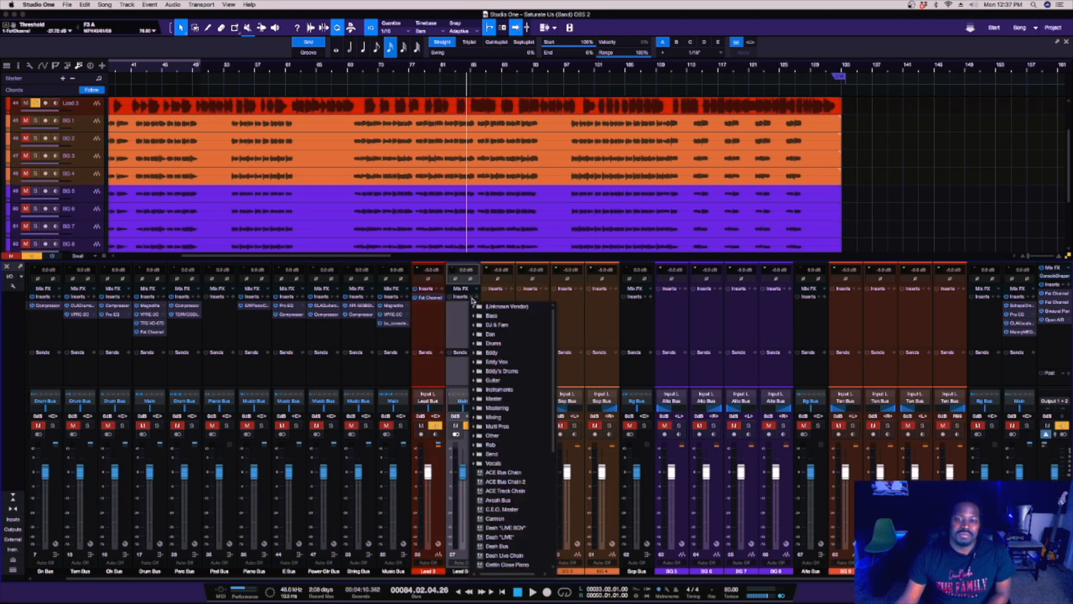
click(493, 325)
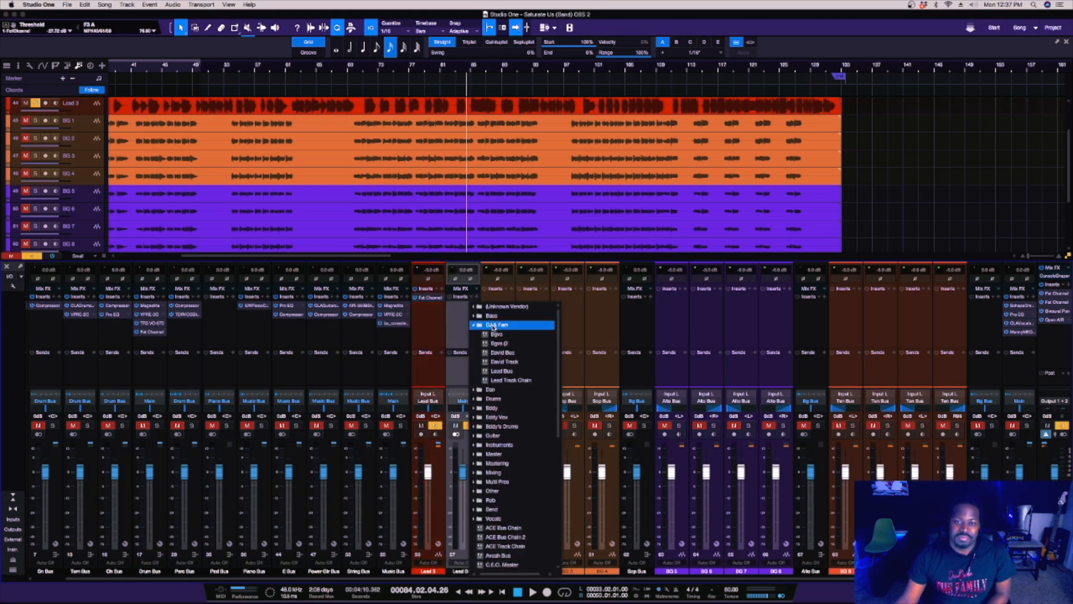
click(515, 353)
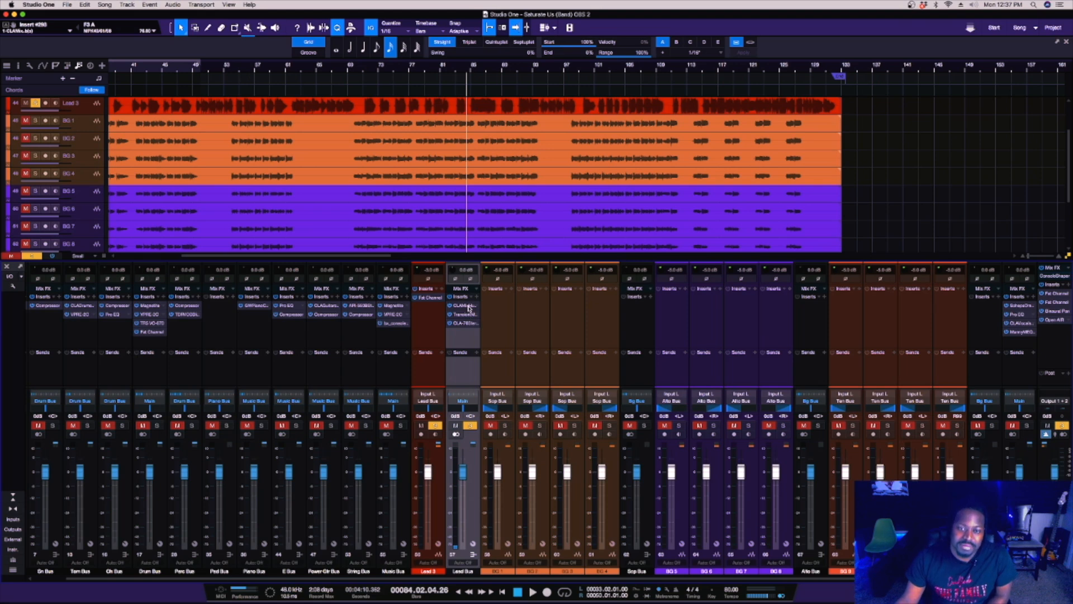
Review the CLA MixHub, Transient Master and CLA-76 settings on the Lead Bus, then close the insert window.
click(469, 307)
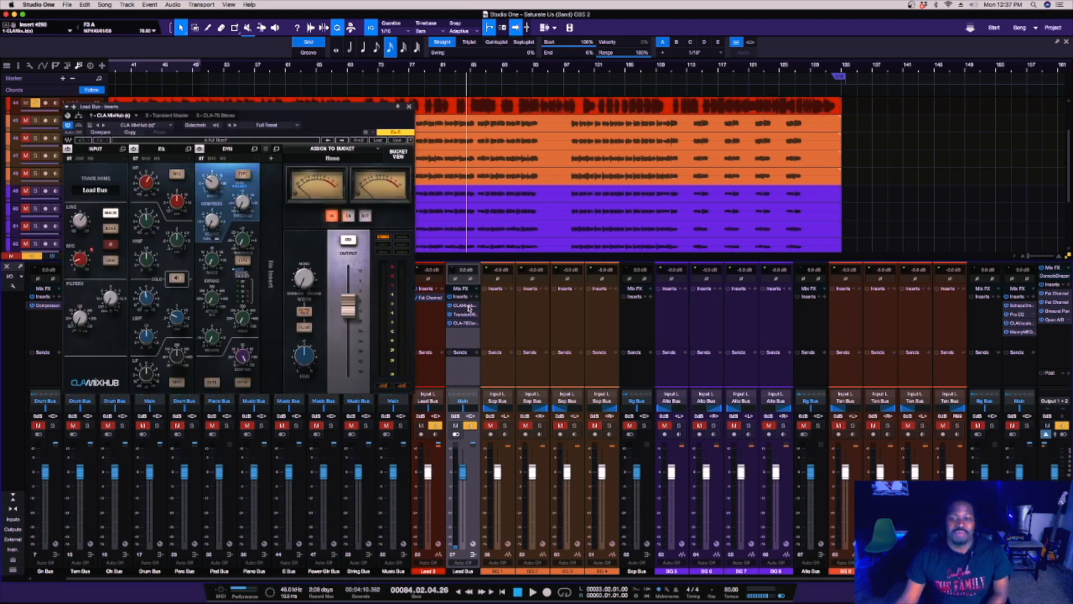
drag(321, 118, 575, 133)
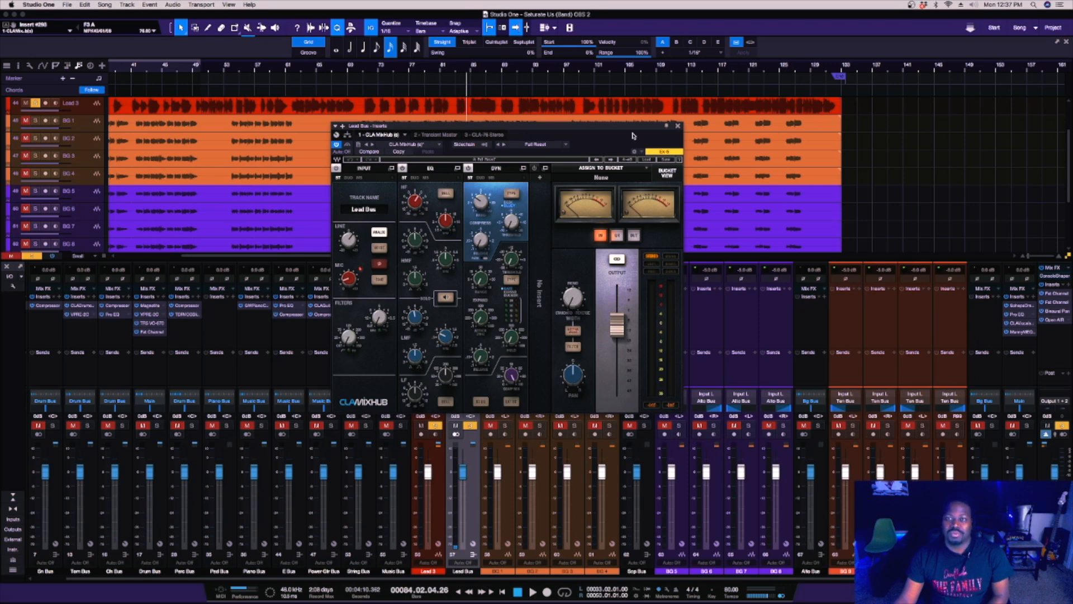
click(442, 135)
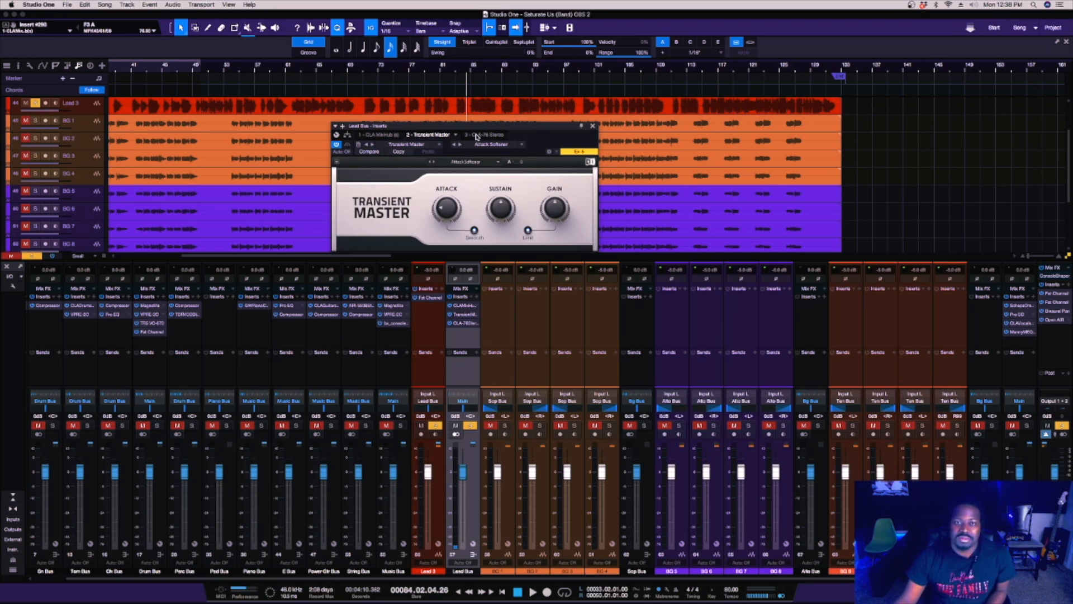
click(477, 136)
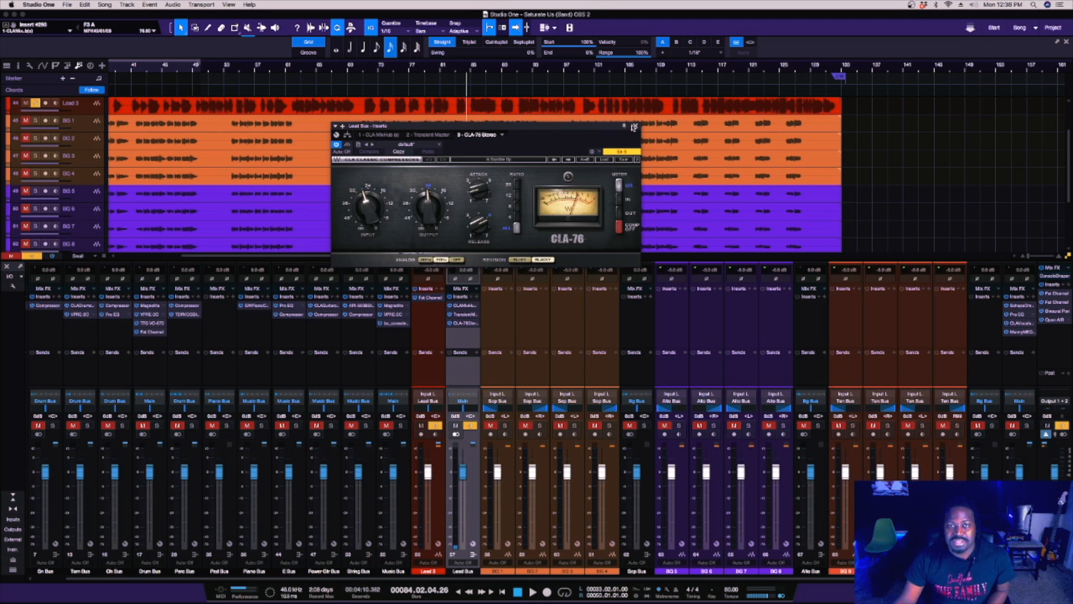
click(636, 126)
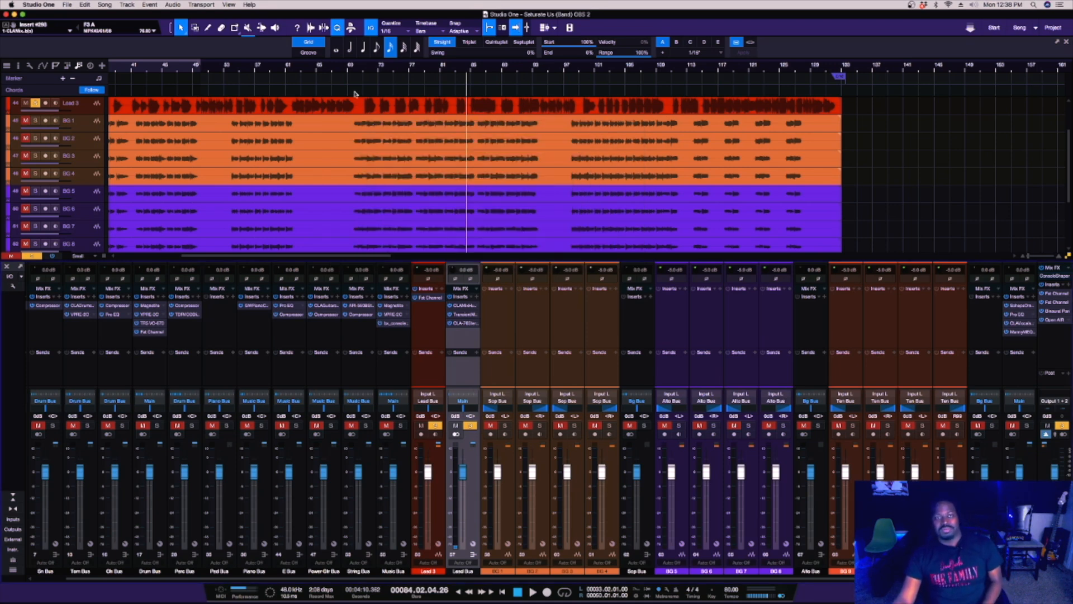
Play the full mix from bar 71 with solo and mutes cleared, and adjust the output of the Lead Bus's CLA-76.
click(361, 69)
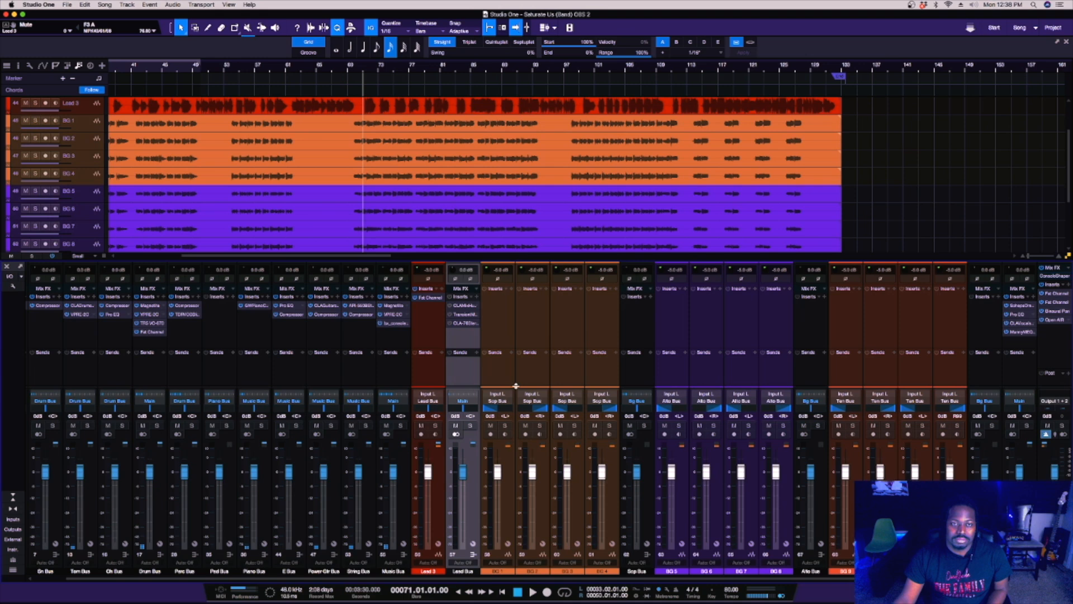
key(space)
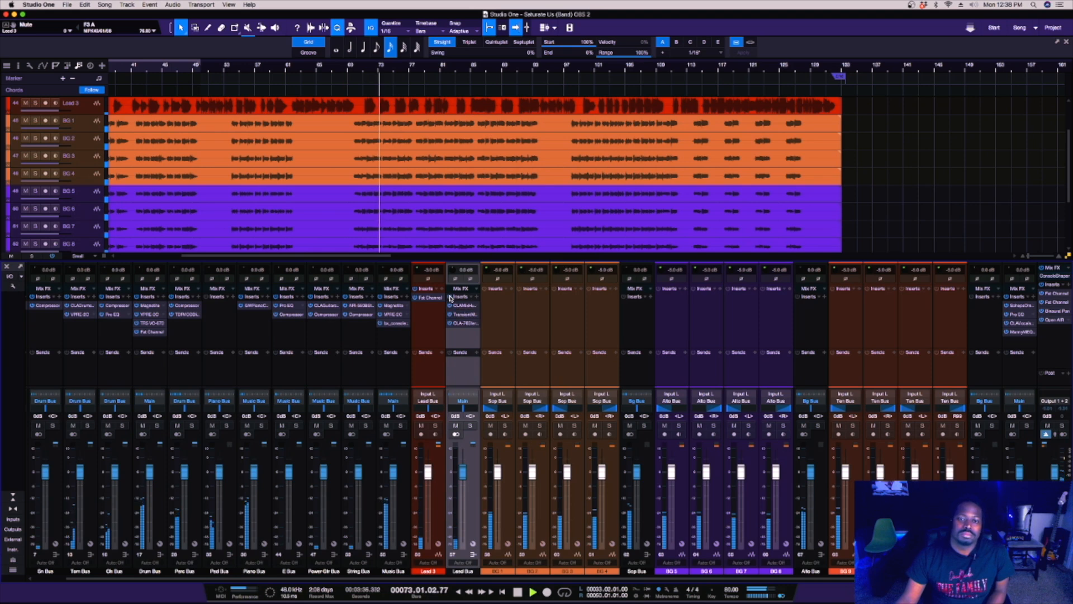
click(462, 324)
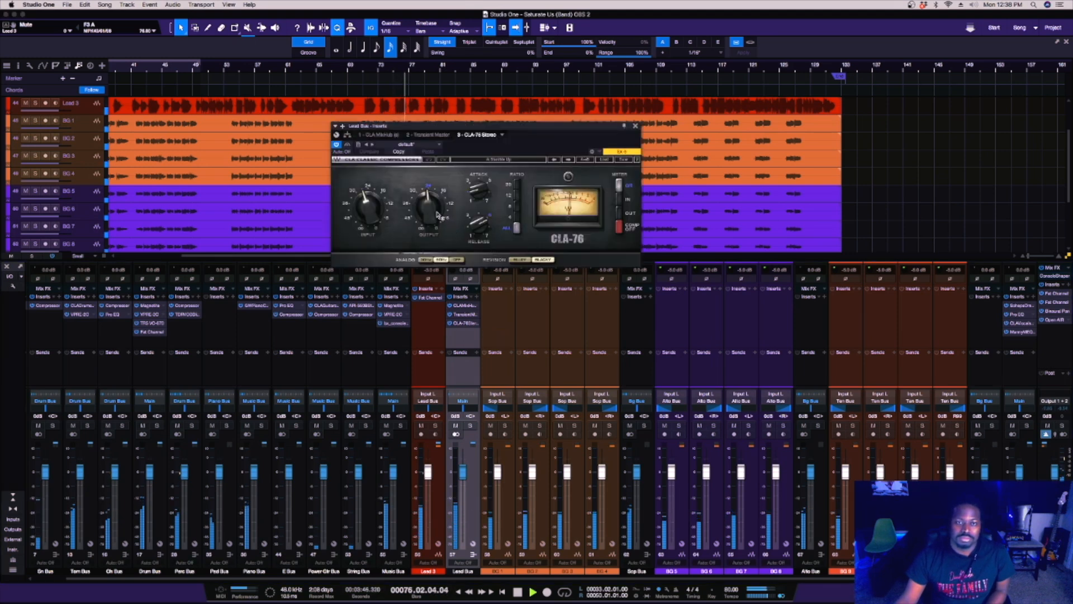
drag(435, 213, 433, 217)
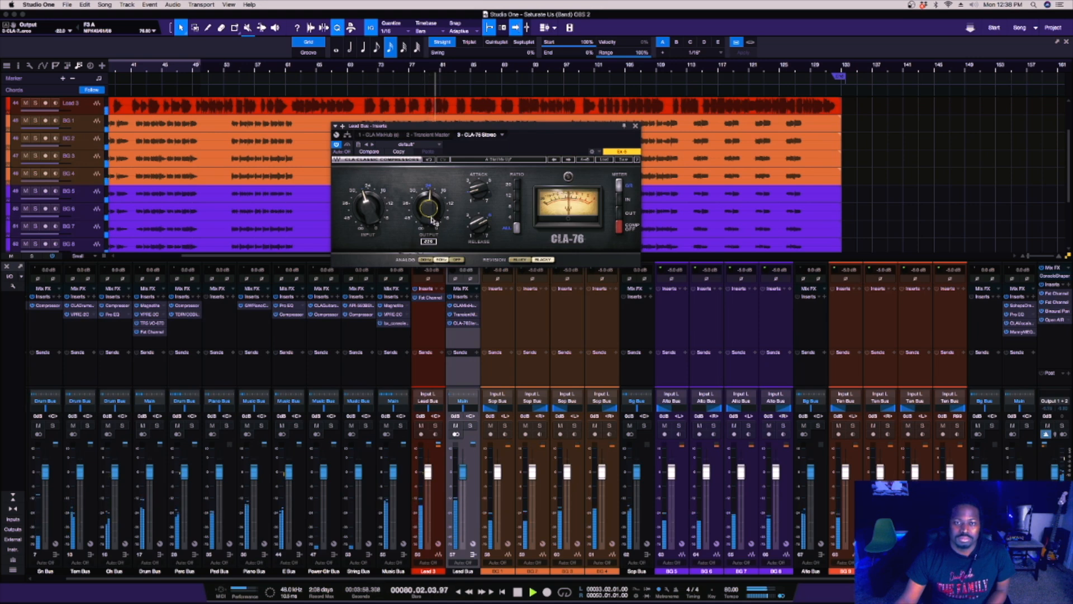
Adjust the compressor threshold of the Lead Bus's CLA MixHub and balance its mic gain and output level.
click(384, 136)
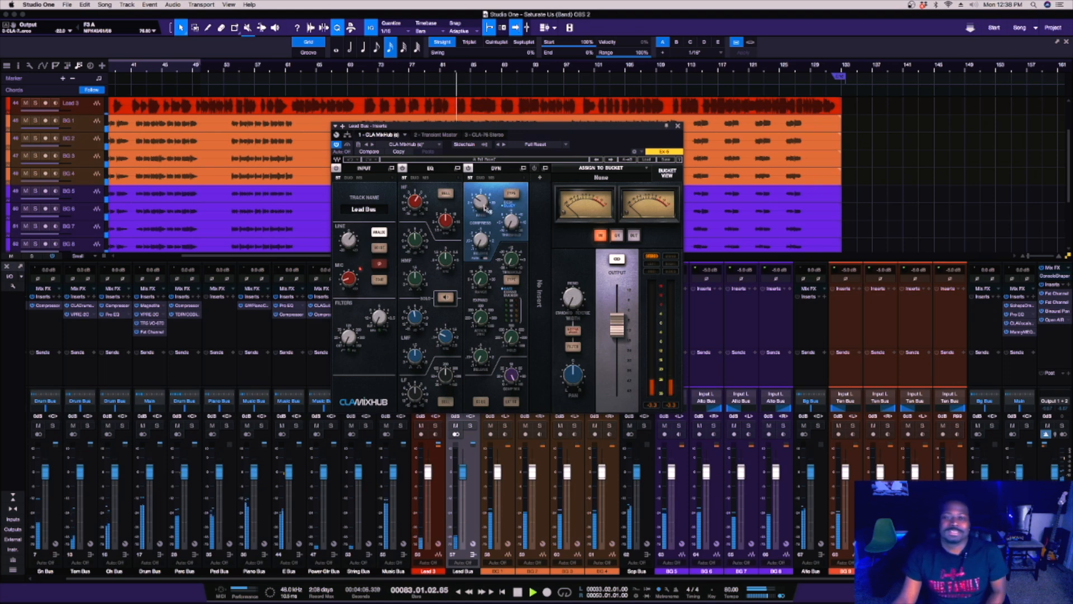
drag(482, 203, 512, 234)
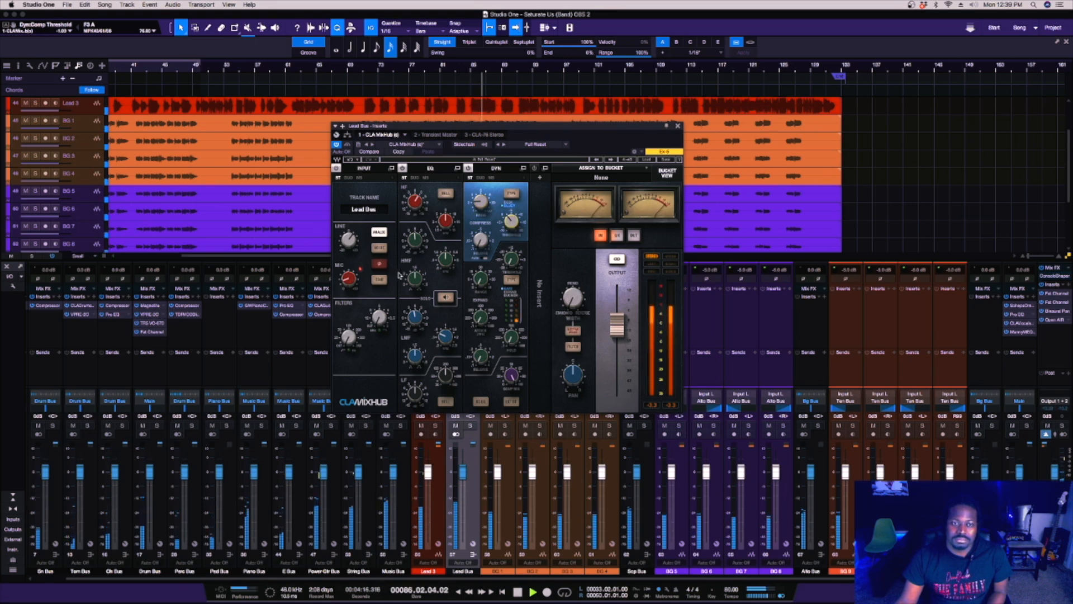
drag(349, 279, 349, 275)
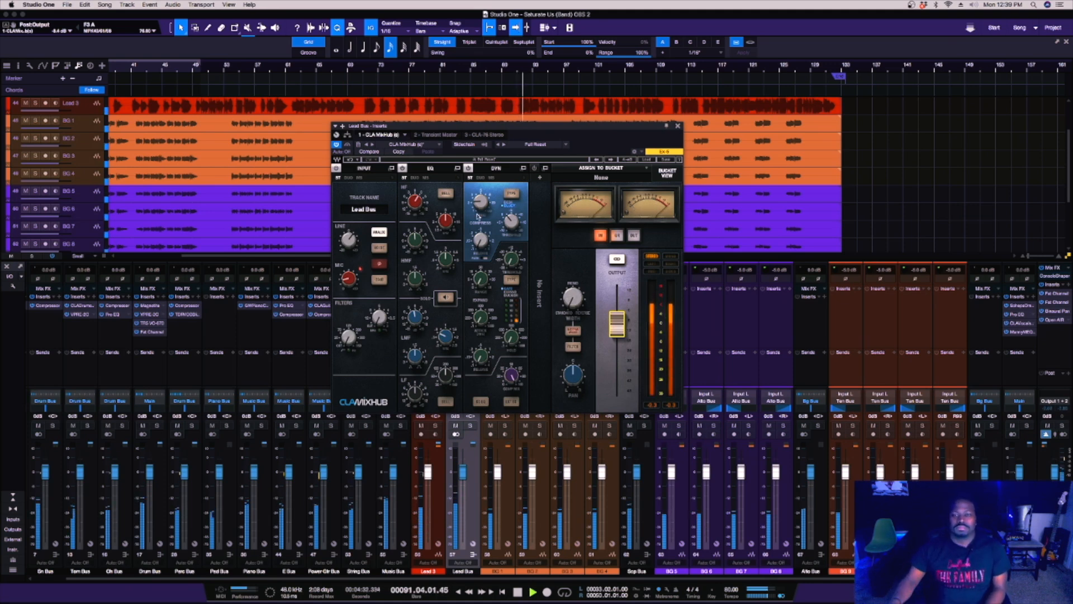
Check the CLA-76's gain reduction and set the CLA MixHub's output fader to about -7 dB.
click(489, 137)
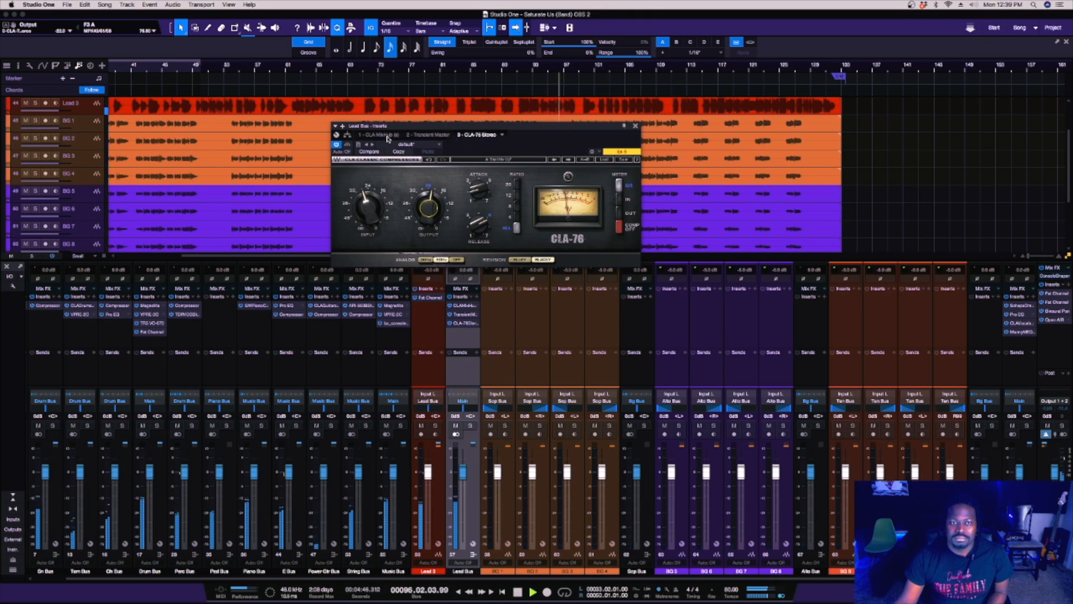
click(386, 135)
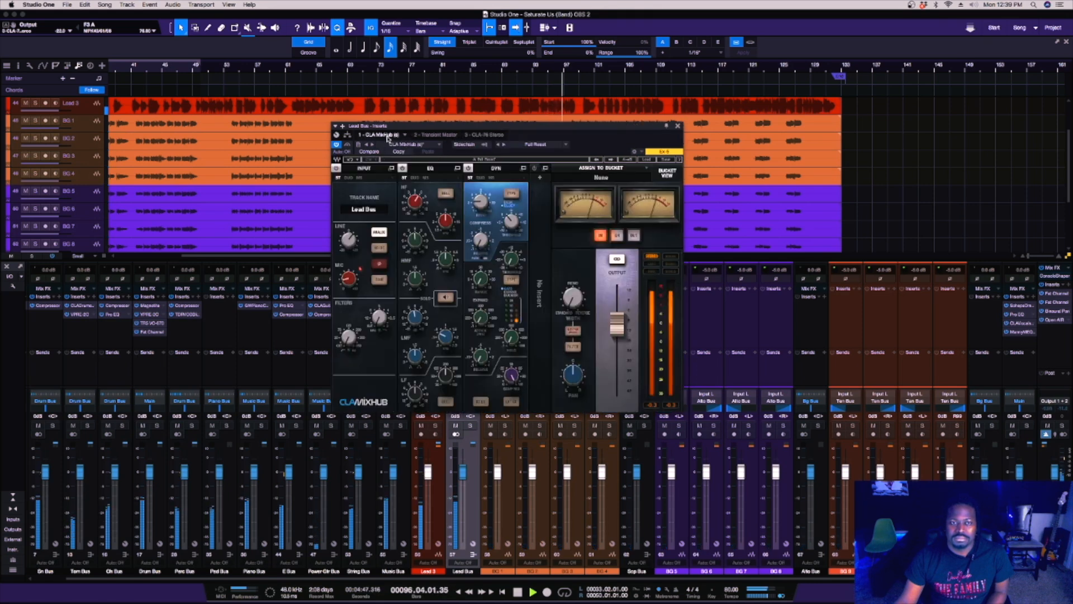
click(615, 320)
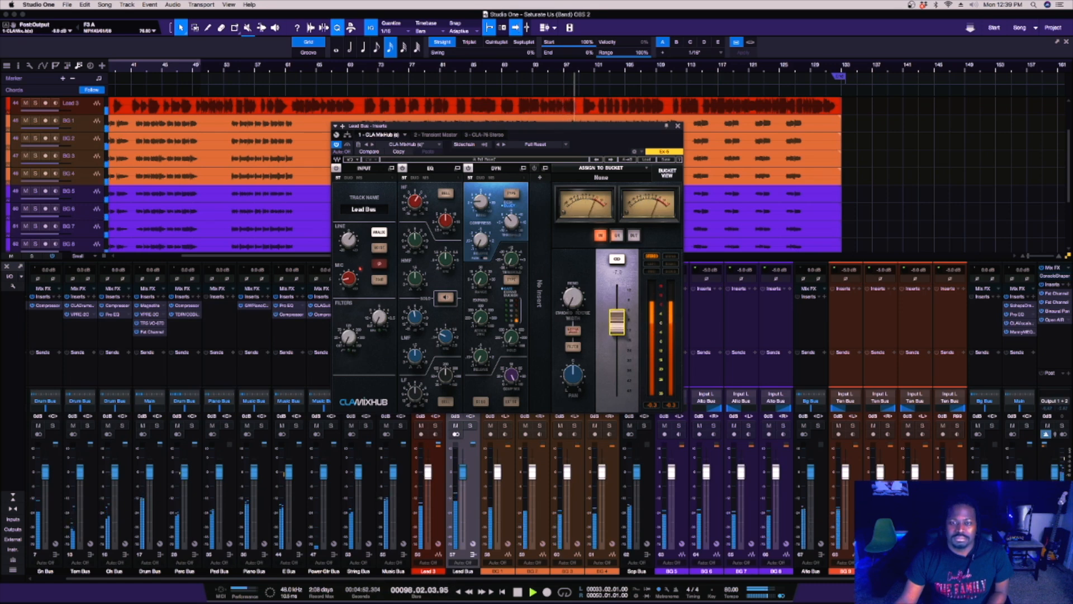
click(477, 135)
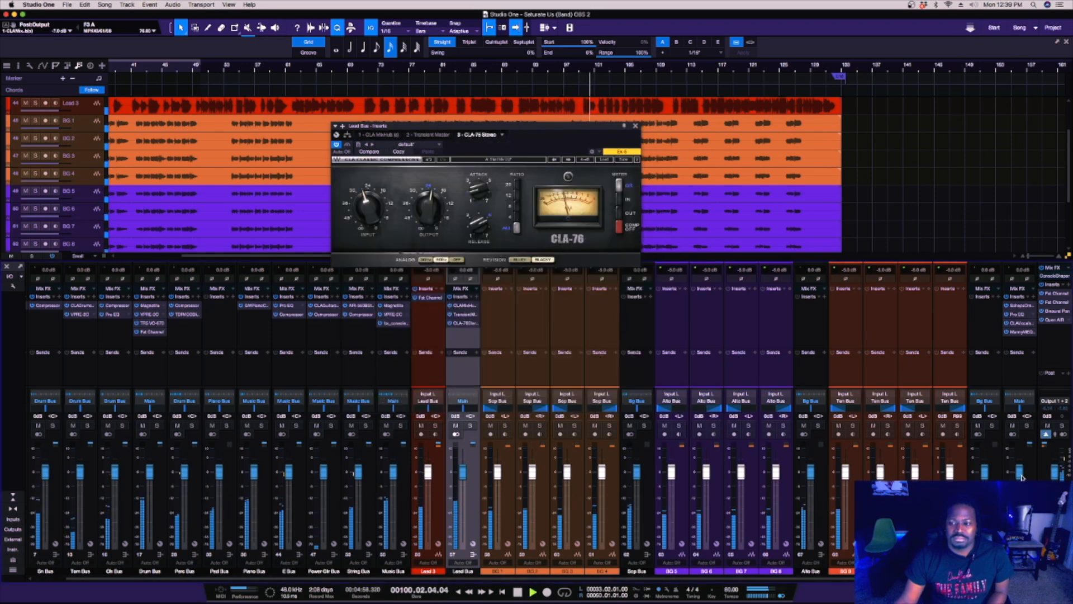
Lower the main background-vocal bus fader slightly, close the CLA-76 window and raise the Lead Bus fader to about +1.1 dB.
drag(1022, 476, 1022, 476)
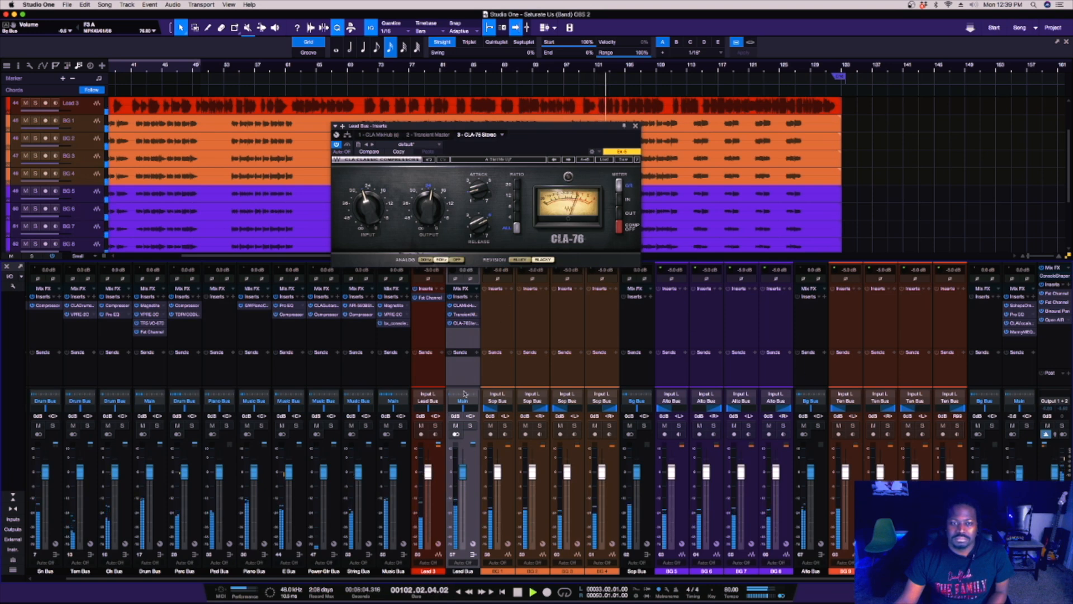
click(634, 127)
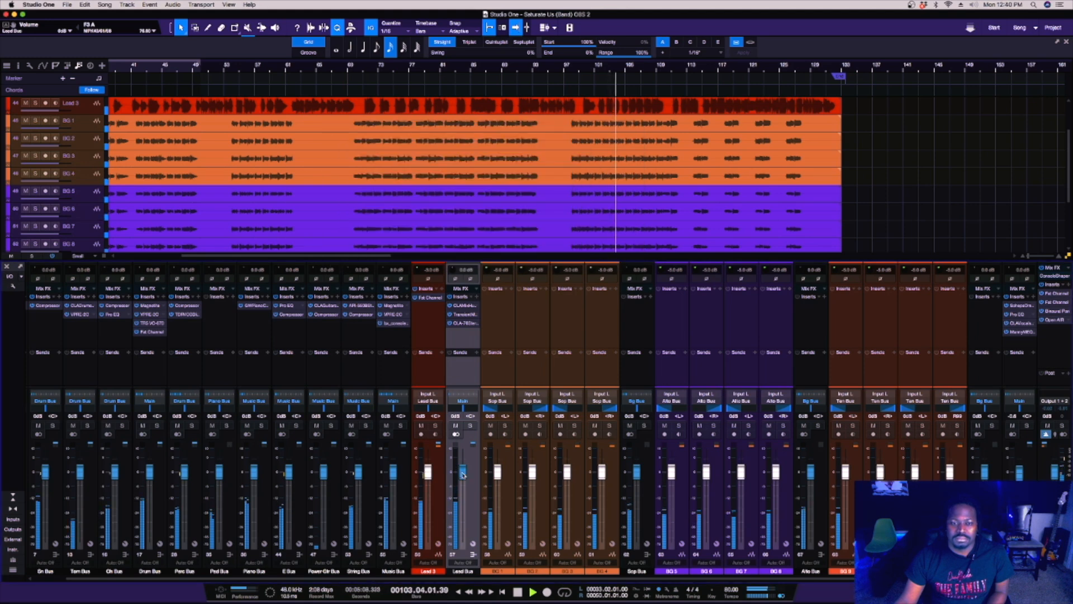
drag(462, 474, 462, 474)
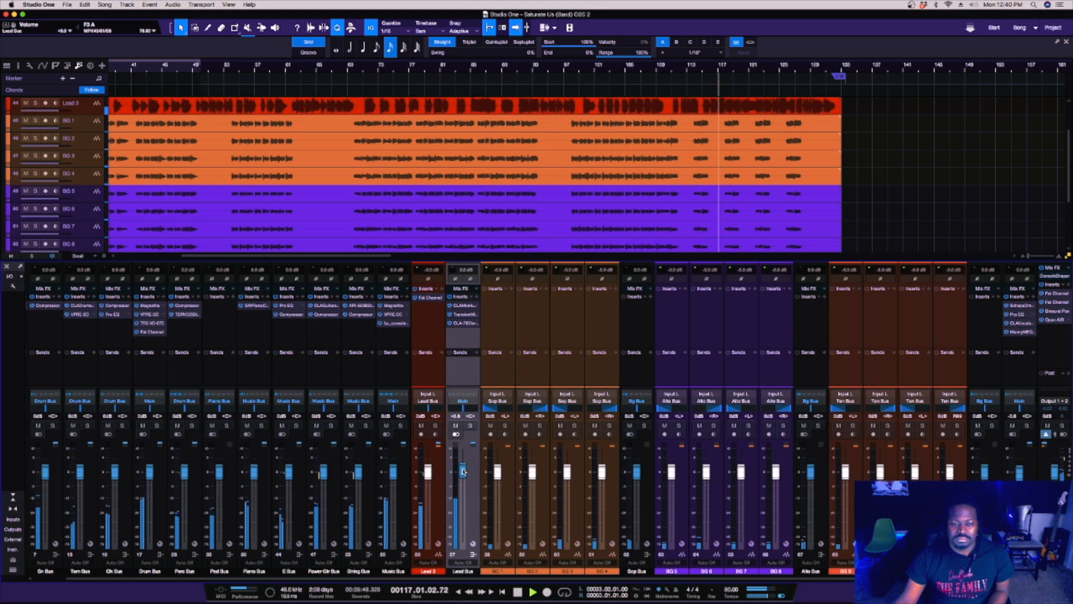
drag(464, 469, 463, 468)
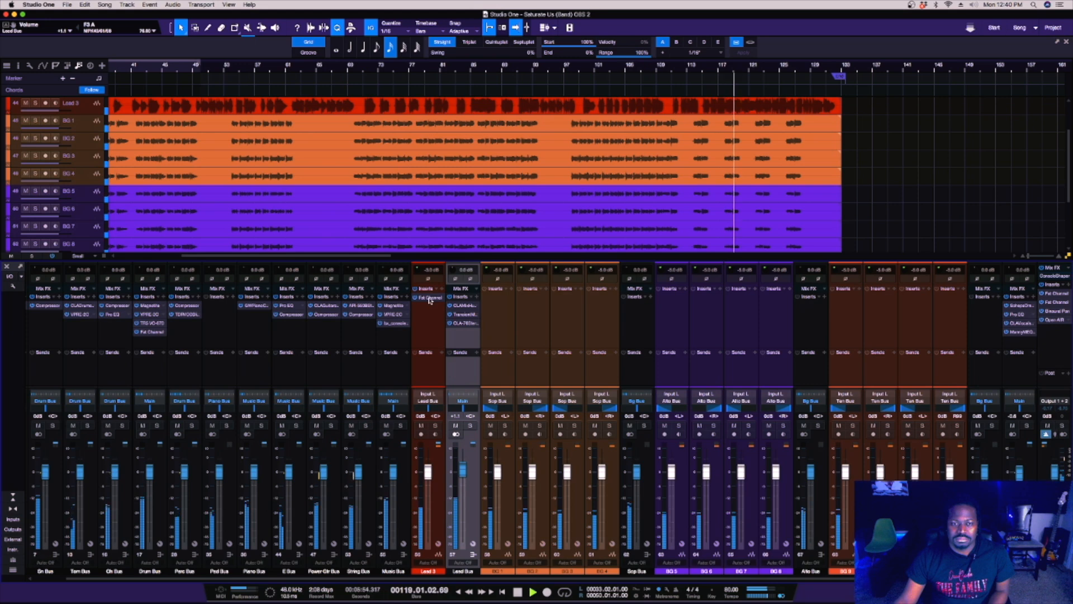
Open the Lead Bus's CLA MixHub and adjust its mic gain and the high-mid EQ band's frequency and boost.
double_click(464, 306)
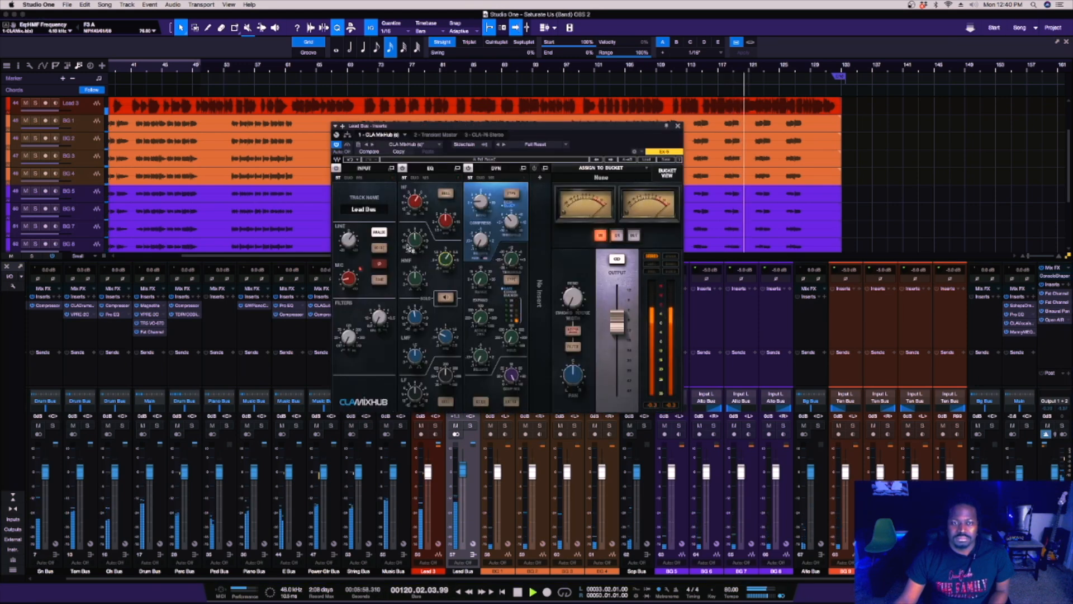
drag(415, 240, 445, 258)
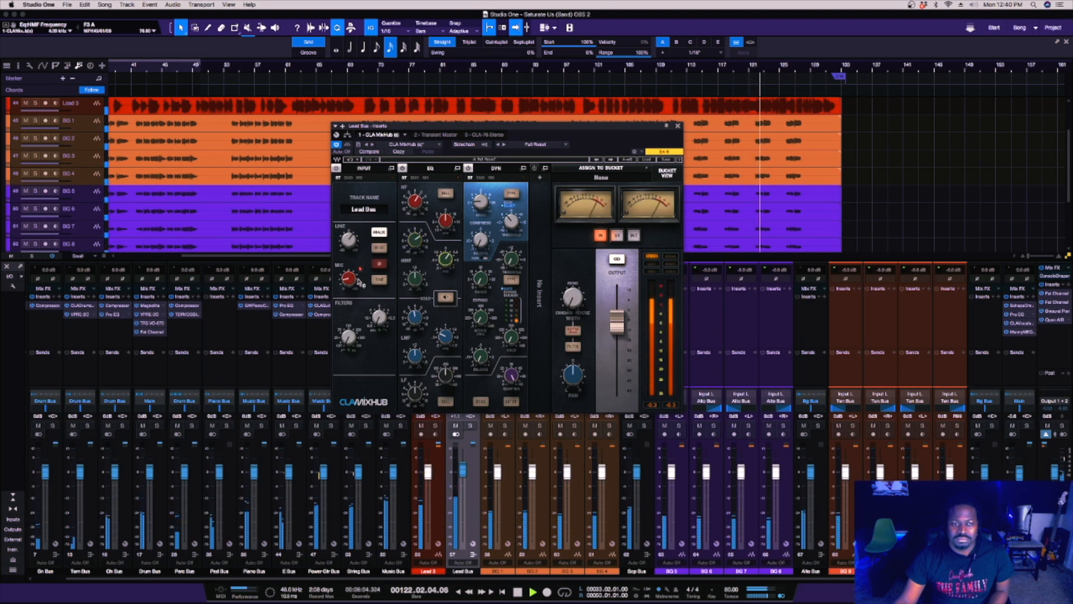
mouse_move(349, 279)
drag(349, 279, 349, 280)
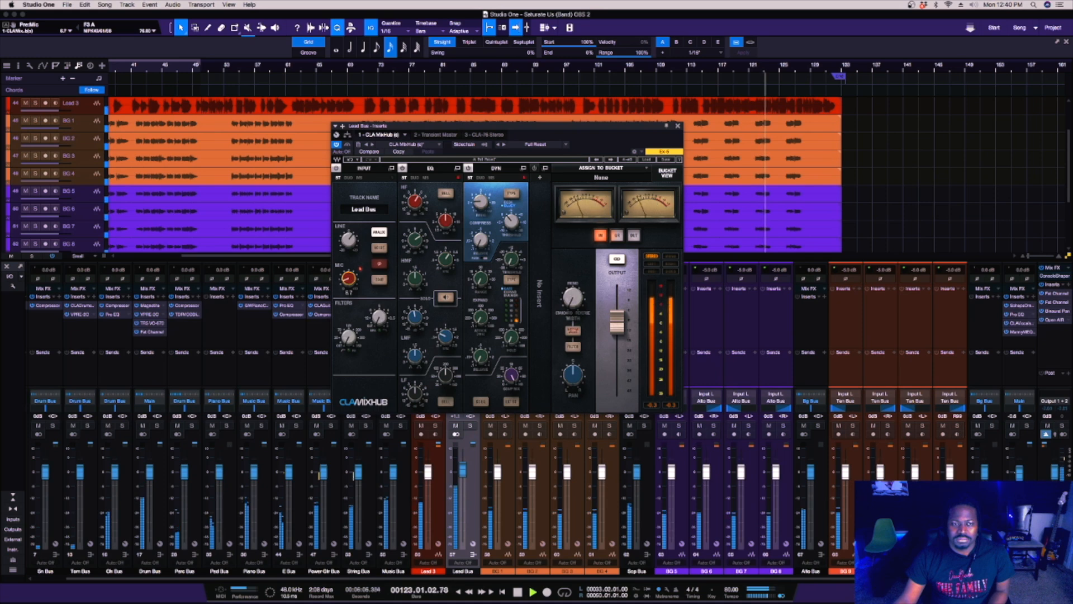
drag(417, 242, 417, 241)
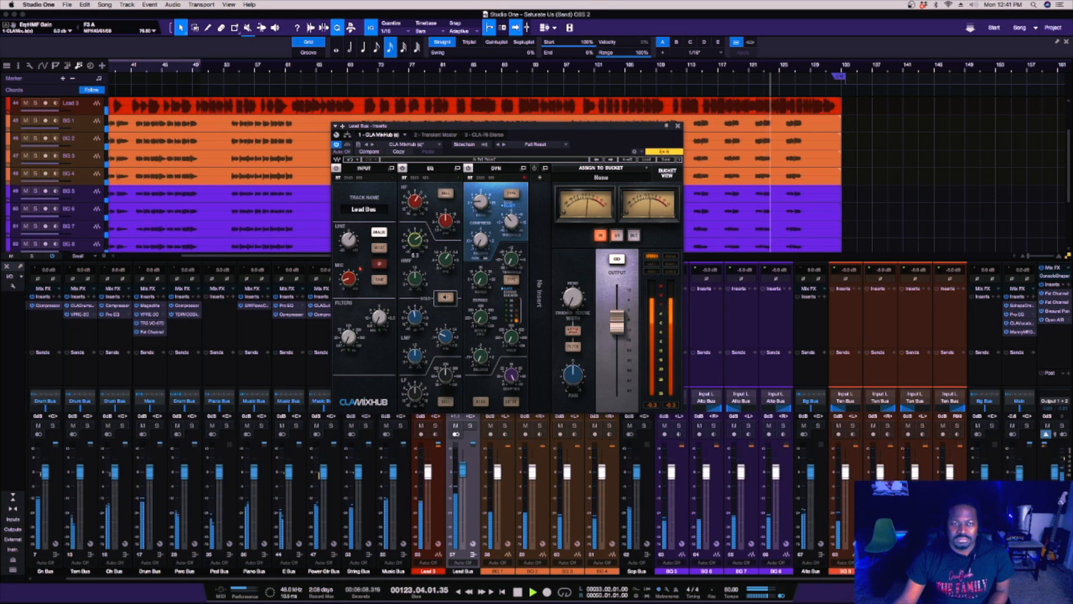
Fine-tune the CLA MixHub's high-mid EQ frequency with the EQ solo monitor, and set that band's gain to about 7.3 dB.
mouse_move(450, 267)
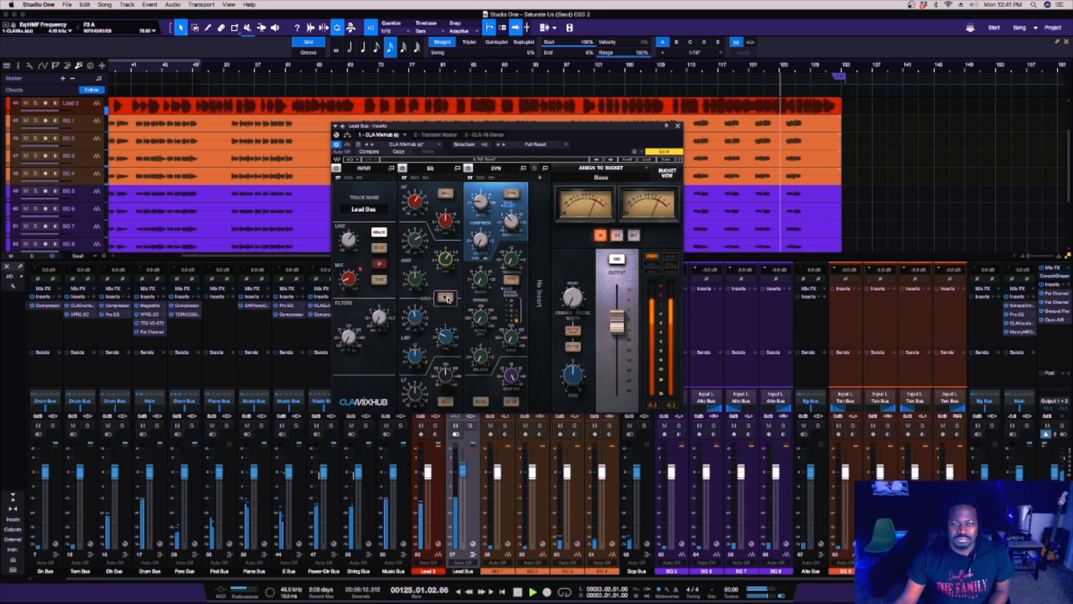
drag(450, 267, 445, 251)
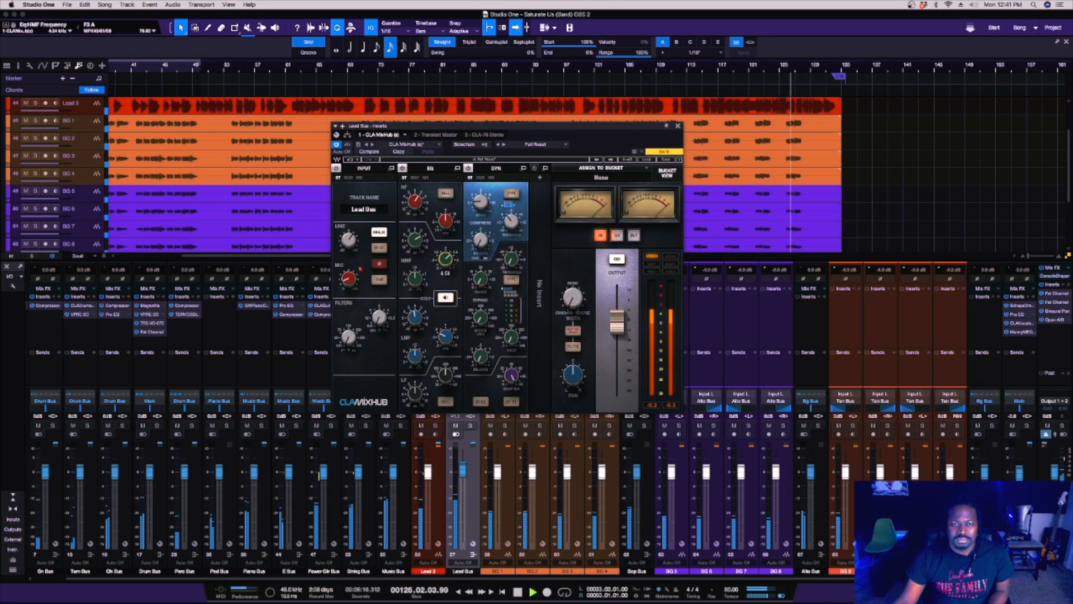
click(447, 298)
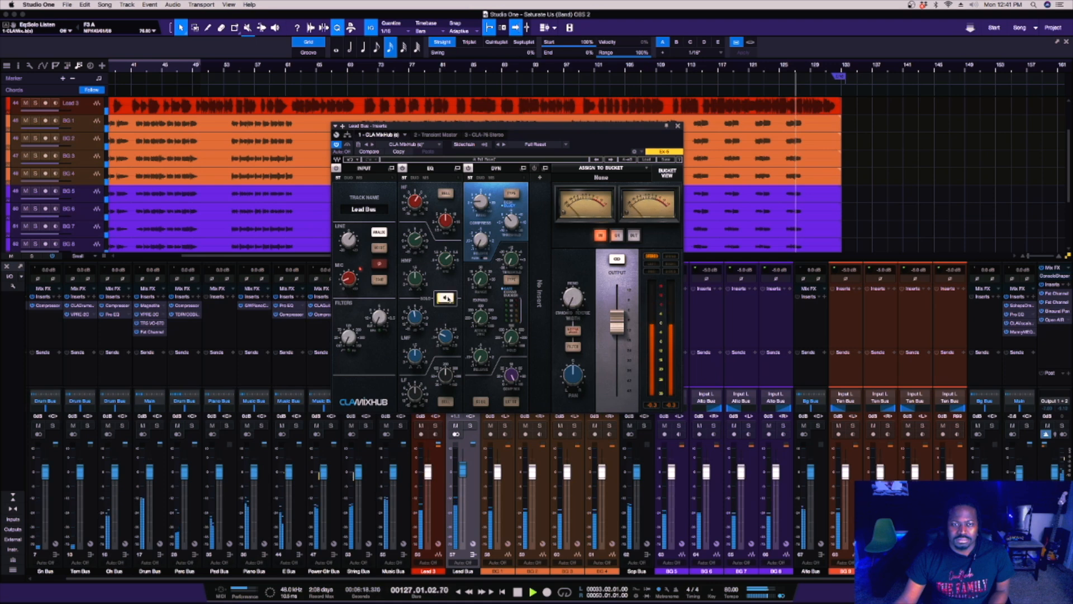
click(447, 298)
drag(415, 240, 415, 237)
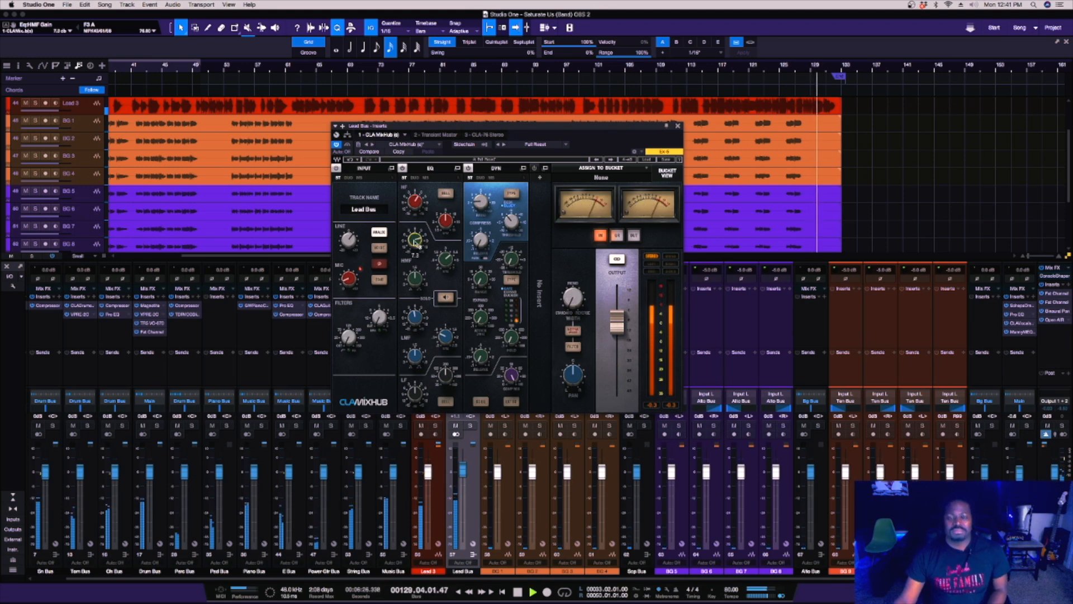
Stop playback, close the CLA MixHub window and select the BG 2 channel in the mixer.
key(space)
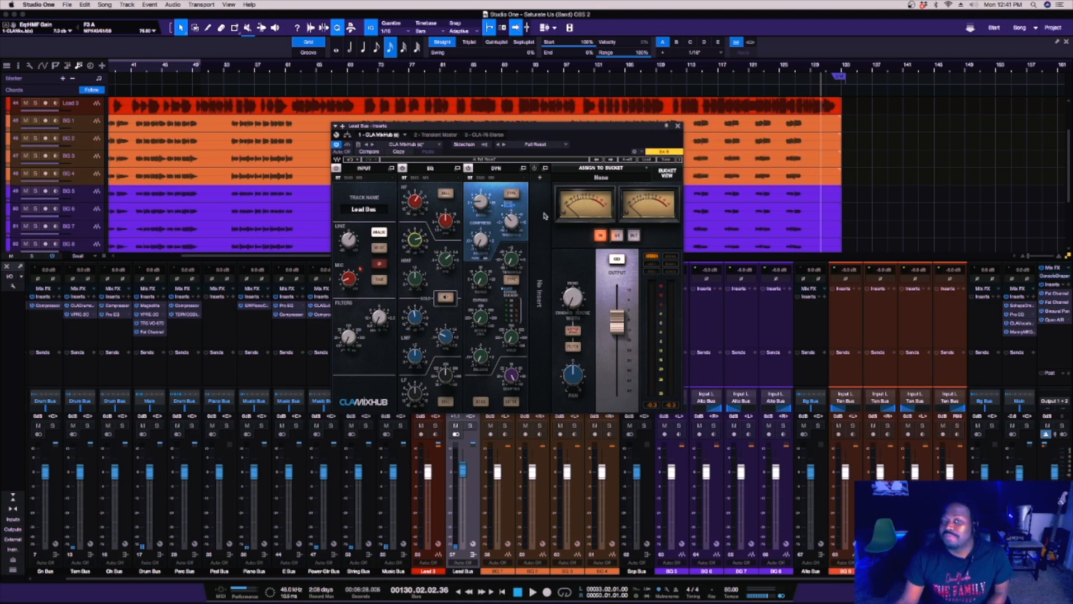
click(677, 128)
click(534, 328)
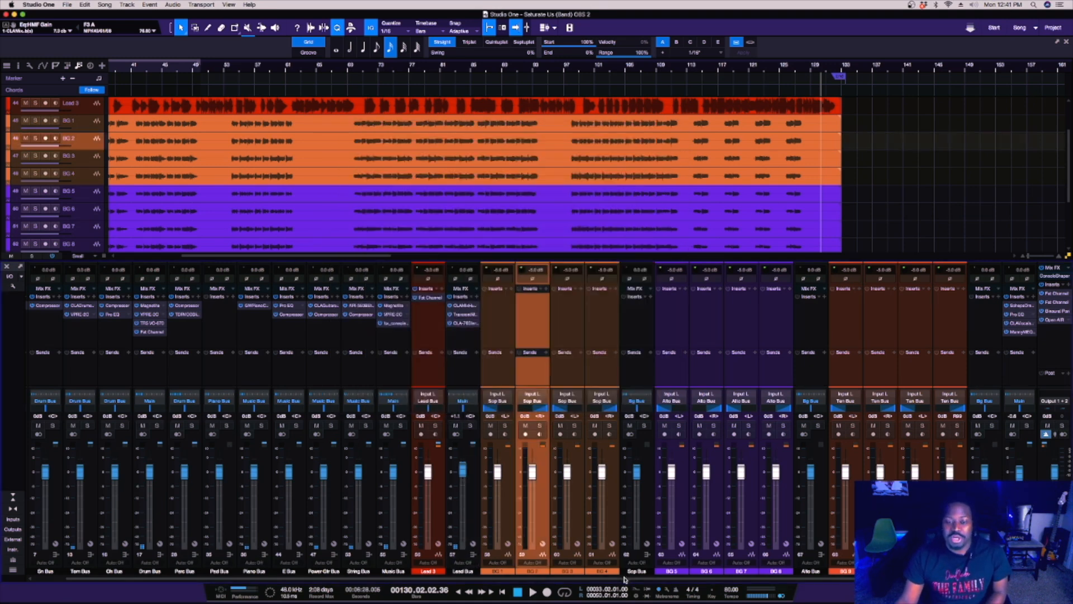
scroll(625, 579, left, 1)
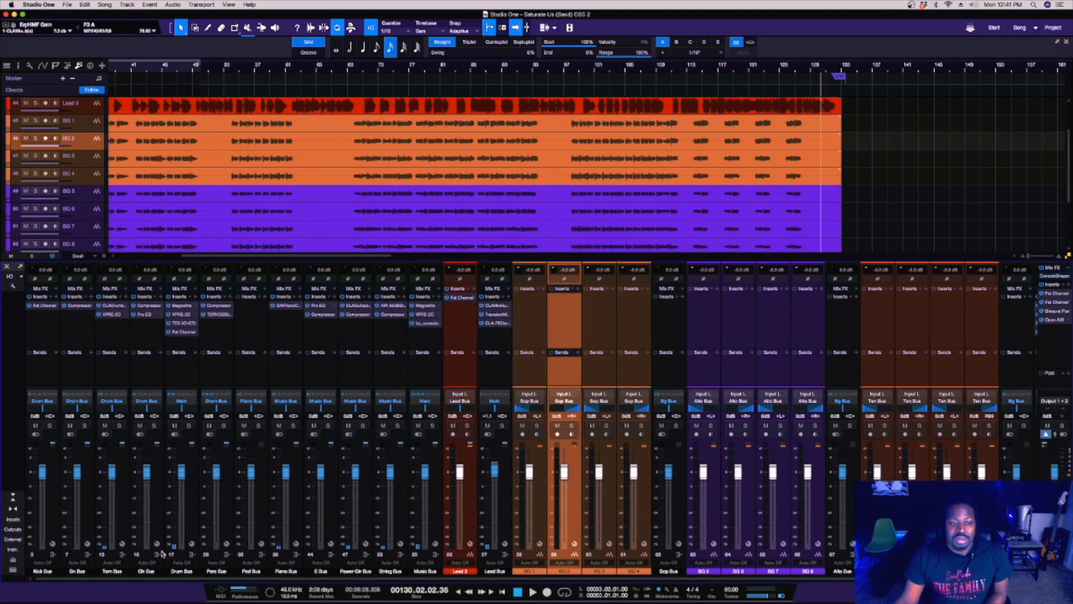